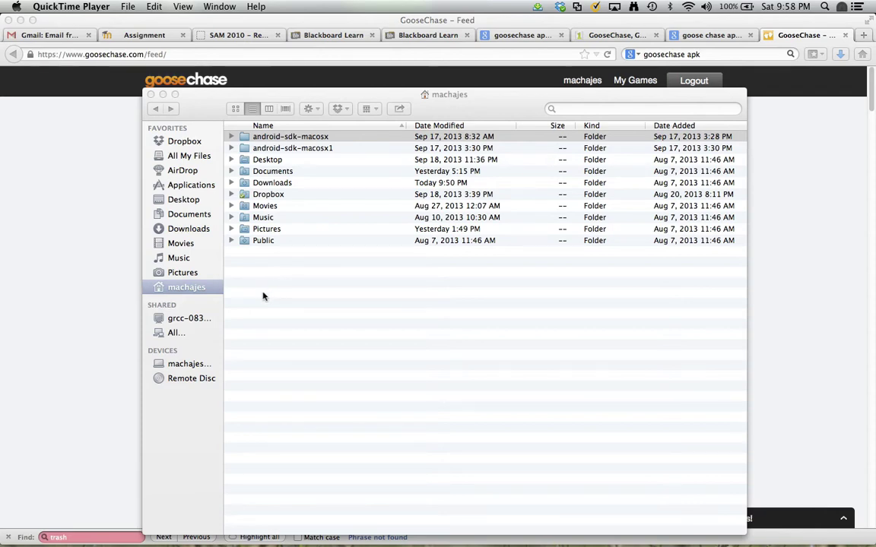
# Step: Review the CIS150 Exploration activity feed and mission list, then log out of GooseChase
pyautogui.click(101, 290)
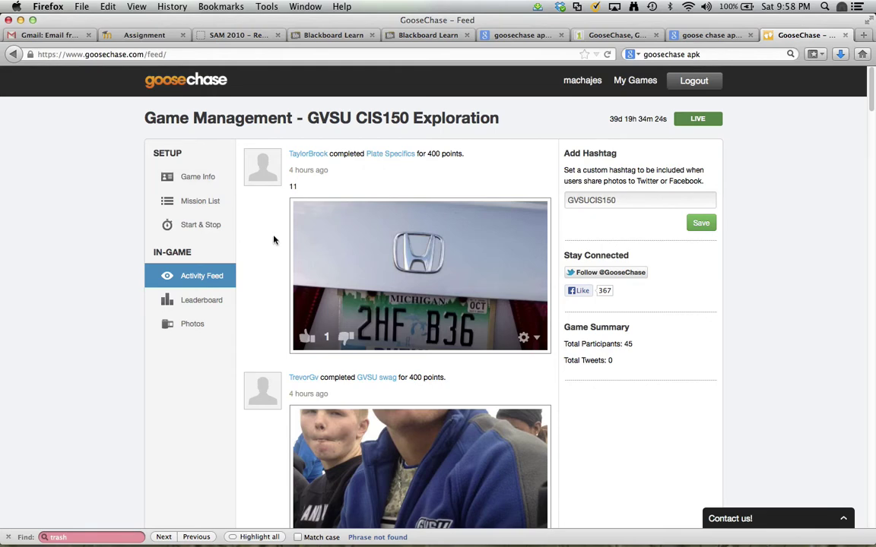
pyautogui.scroll(-10, 275, 240)
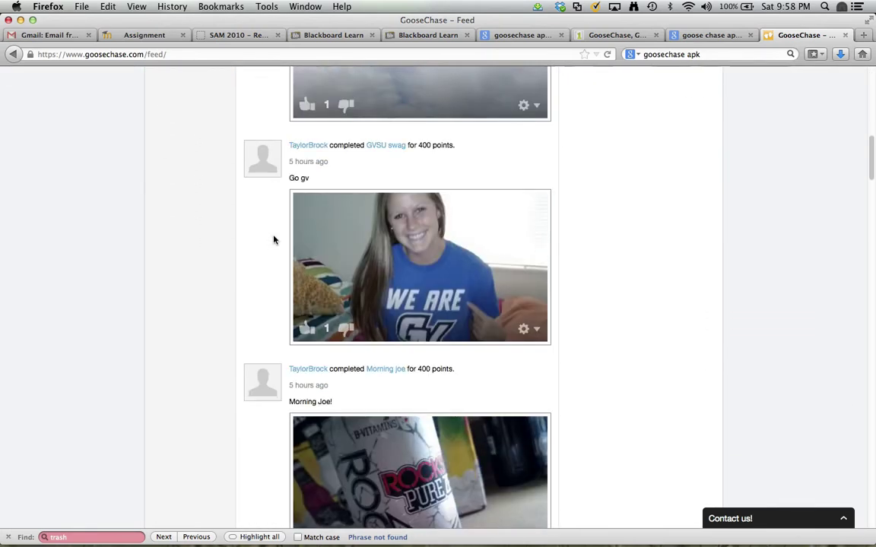
pyautogui.scroll(10, 275, 240)
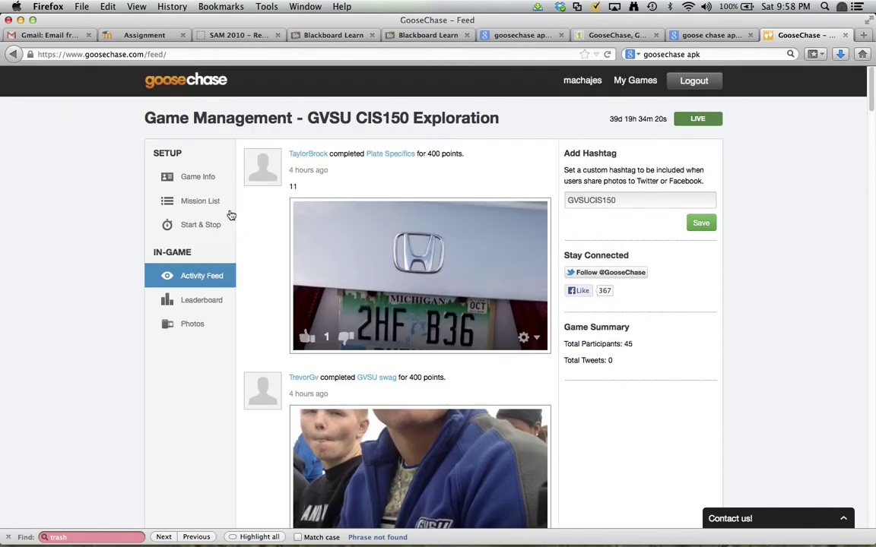
pyautogui.click(196, 204)
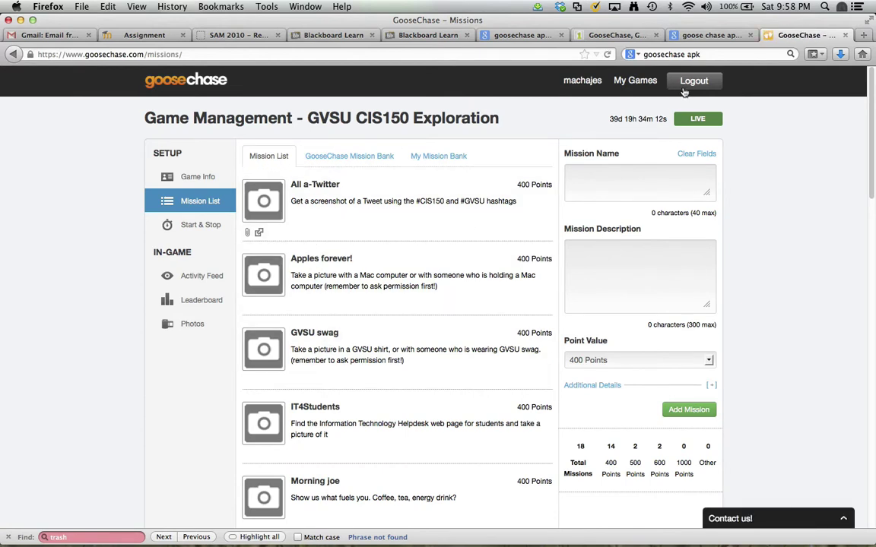
pyautogui.click(692, 84)
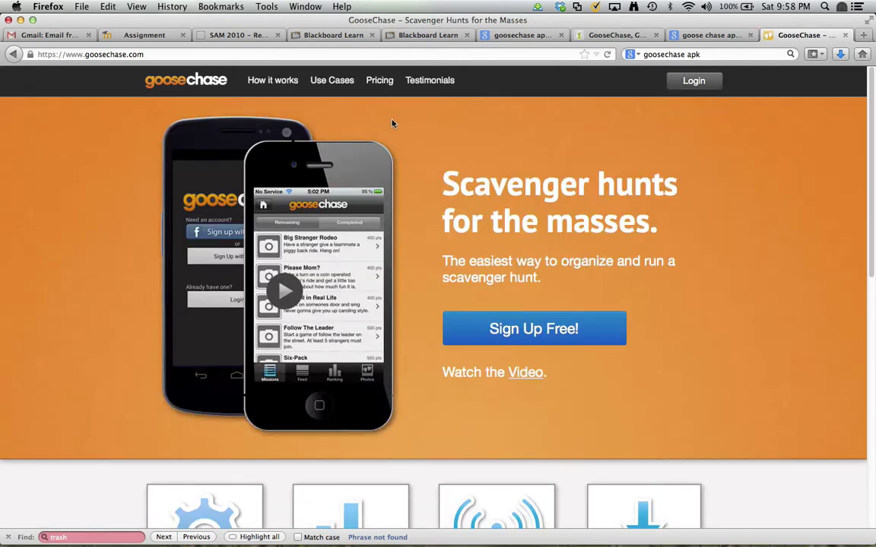
pyautogui.moveTo(281, 87)
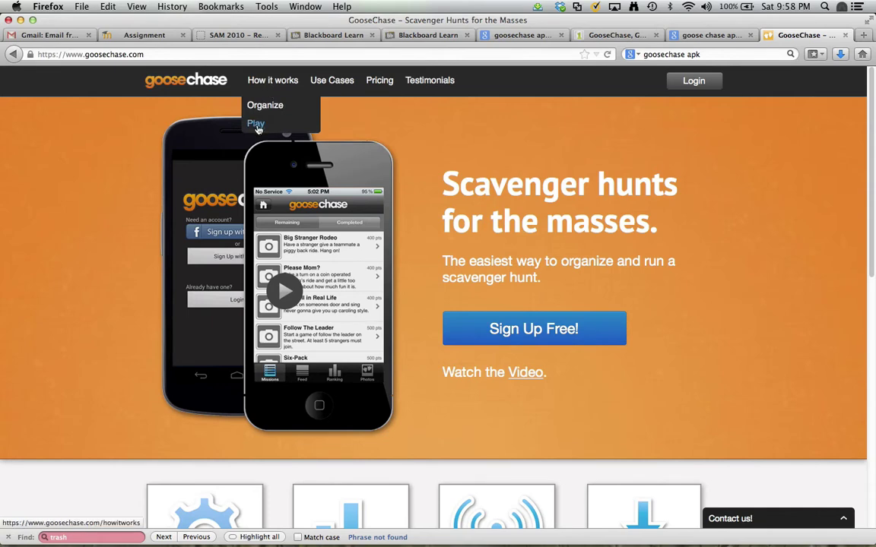
# Step: Browse the How It Works page and switch to its Play view explaining Join Game
pyautogui.click(256, 125)
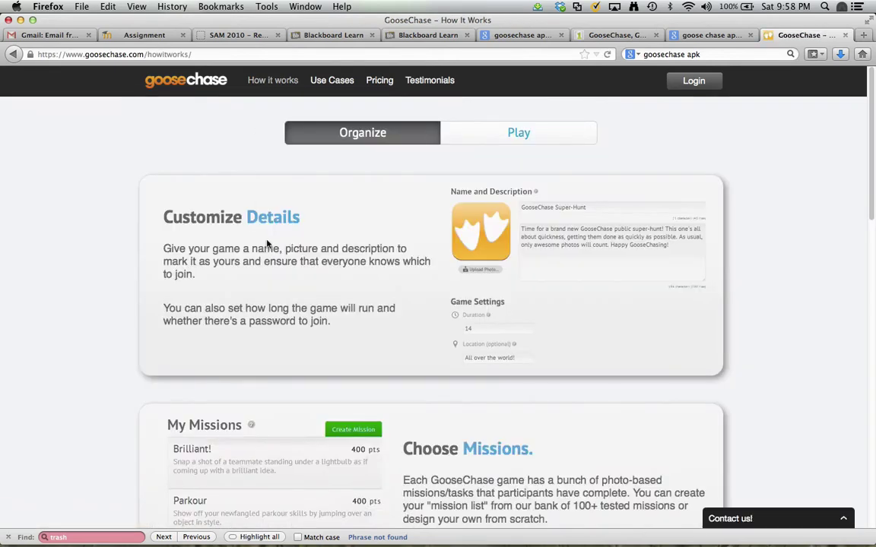
pyautogui.scroll(-2, 267, 243)
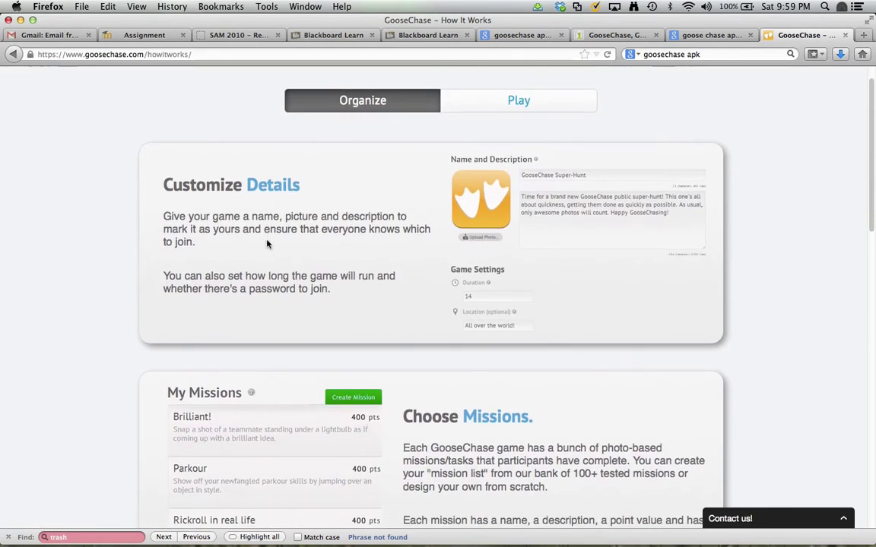
pyautogui.scroll(-2, 334, 298)
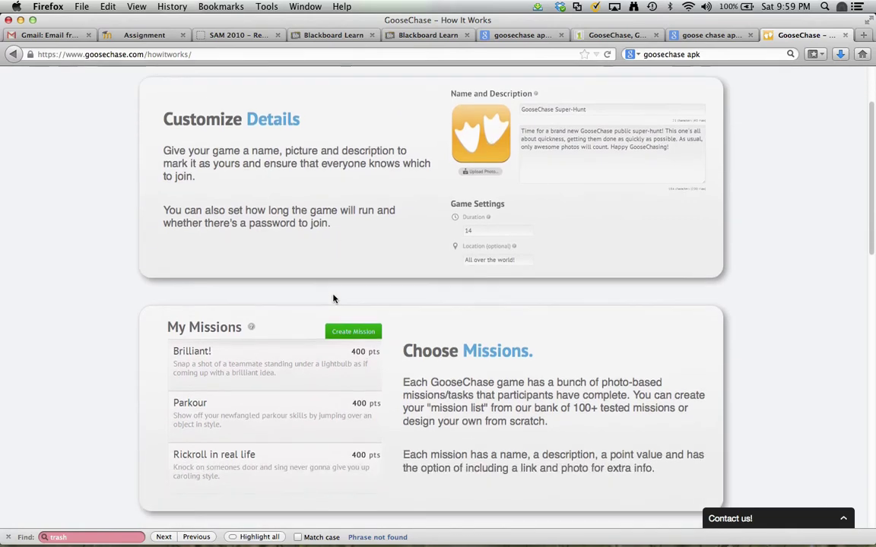
pyautogui.scroll(3, 334, 298)
pyautogui.click(488, 135)
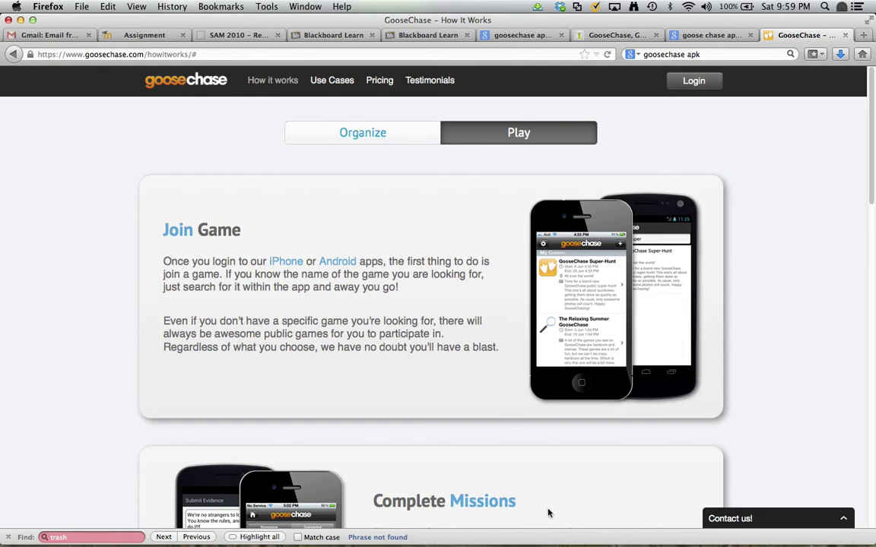
# Step: Open android-sdk-macosx from the home folder in Finder and select the tools/android file
pyautogui.moveTo(456, 542)
pyautogui.click(166, 523)
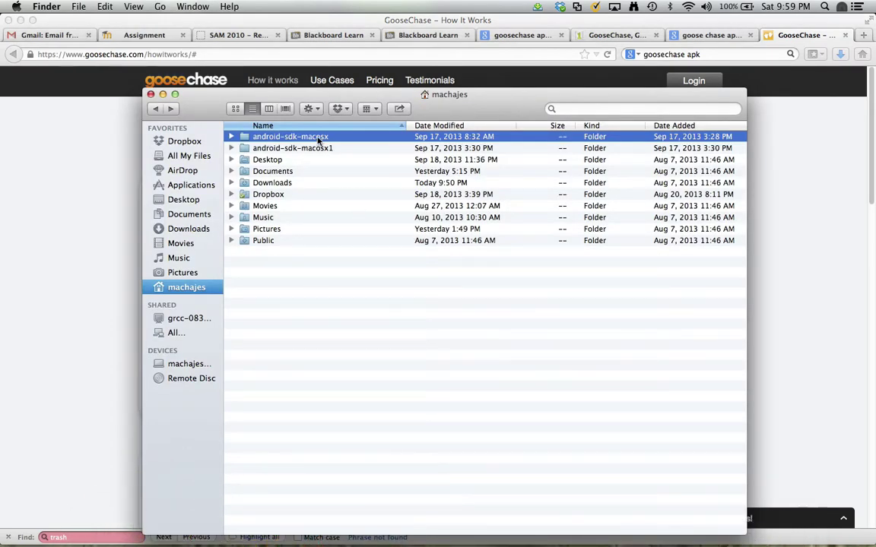
pyautogui.doubleClick(285, 138)
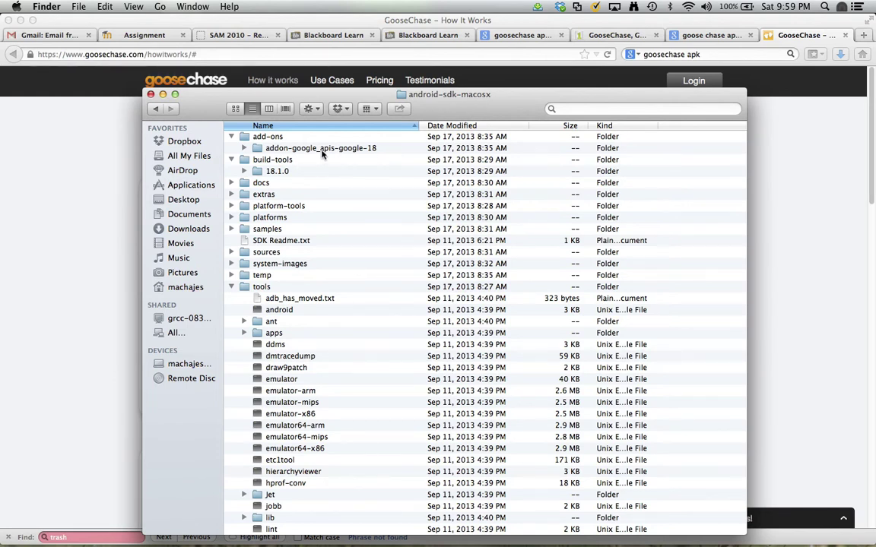
pyautogui.click(288, 310)
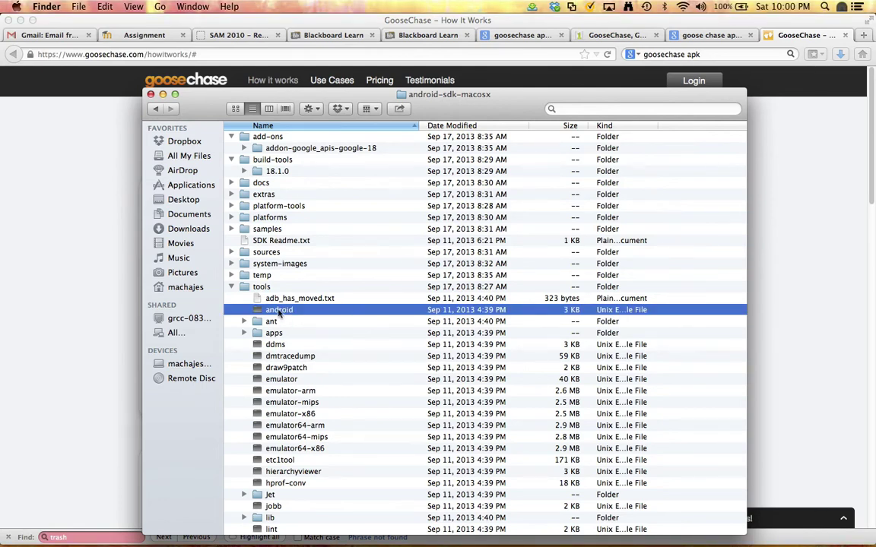
# Step: Launch tools/android to start SDK Manager and open Tools > Manage AVDs
pyautogui.doubleClick(278, 311)
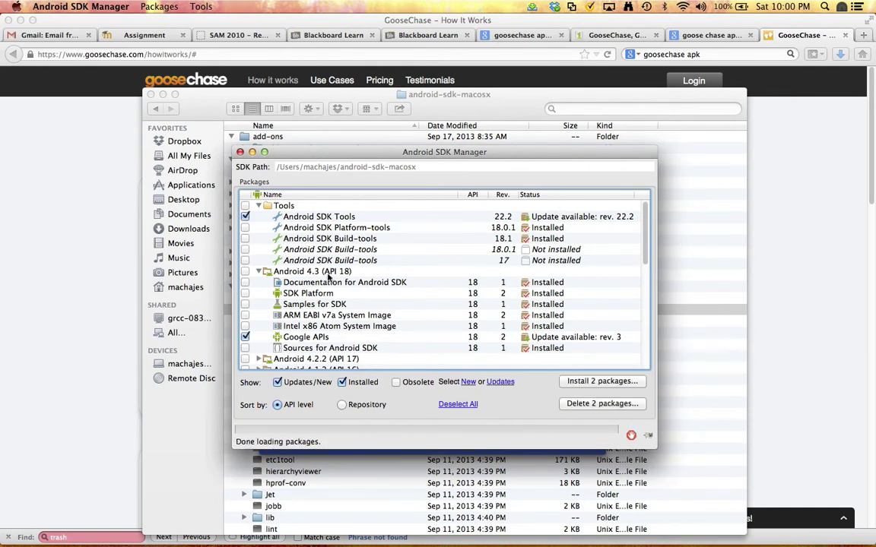
pyautogui.click(203, 7)
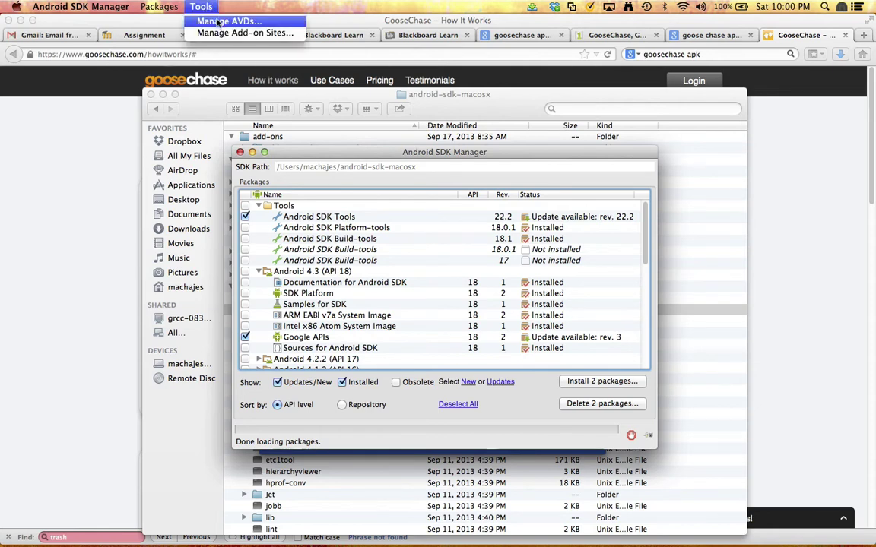
pyautogui.click(219, 21)
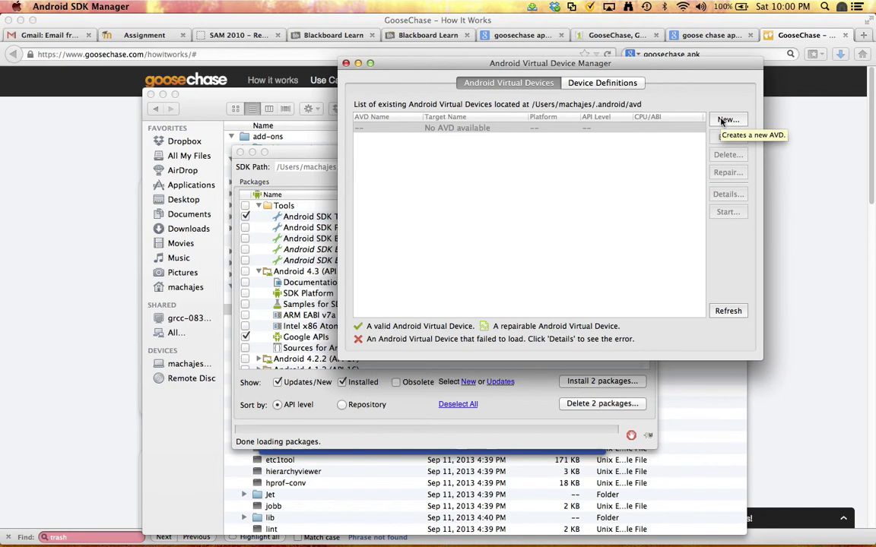
# Step: Create a new AVD named GooseChasePhone using Galaxy Nexus and Google APIs API Level 18
pyautogui.click(723, 121)
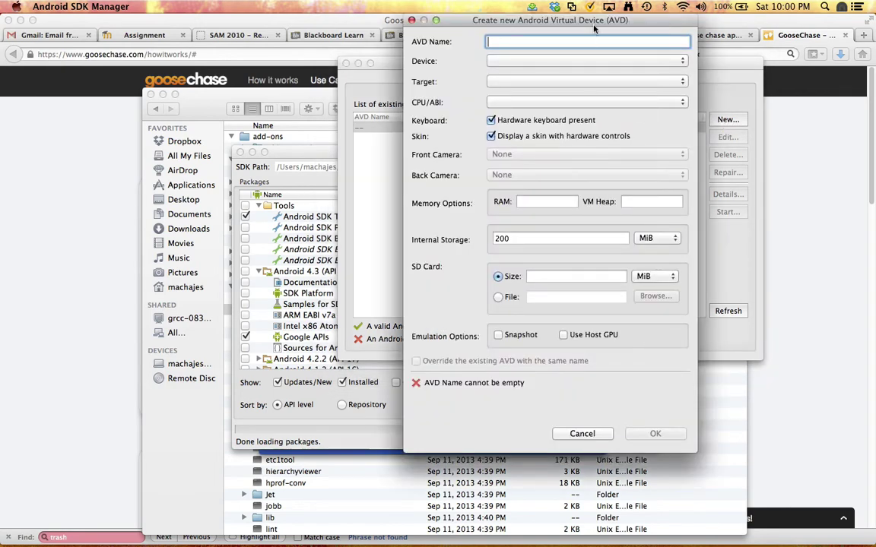
pyautogui.write('Coos')
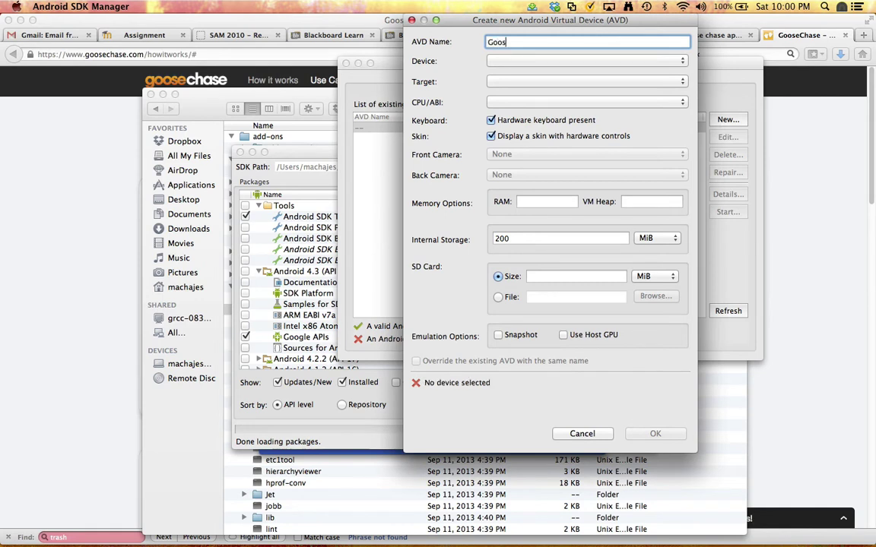
pyautogui.write('eChasePhone')
pyautogui.click(577, 63)
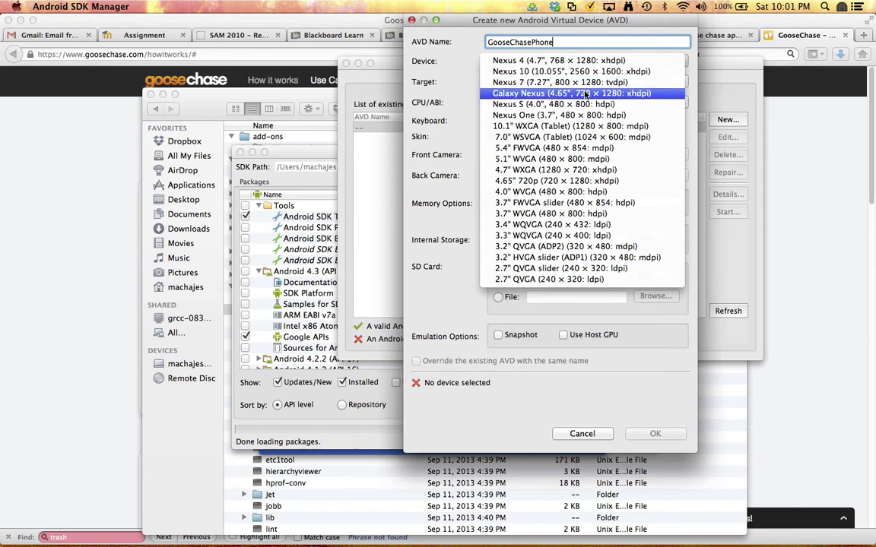
pyautogui.click(585, 93)
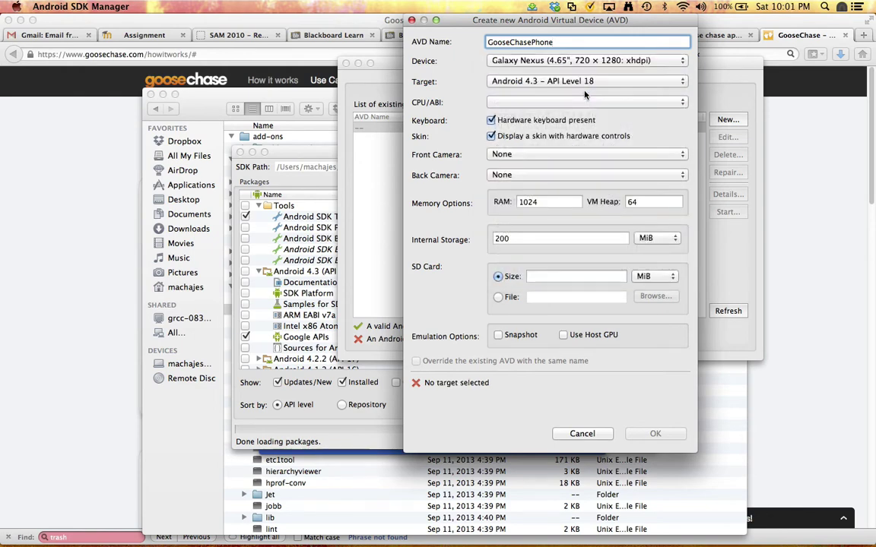
pyautogui.click(568, 83)
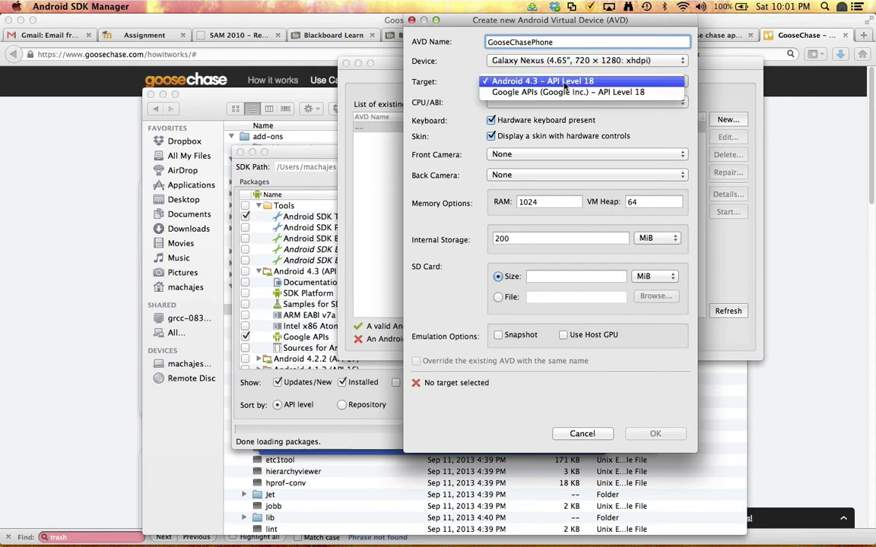
pyautogui.click(563, 92)
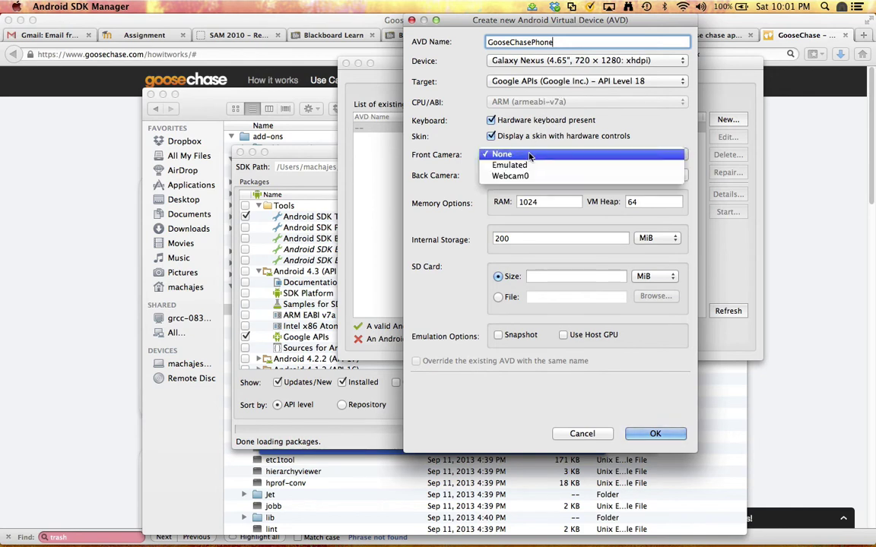
# Step: Set the new AVD's front camera to Webcam0 and its SD card size to 100 MiB
pyautogui.click(448, 168)
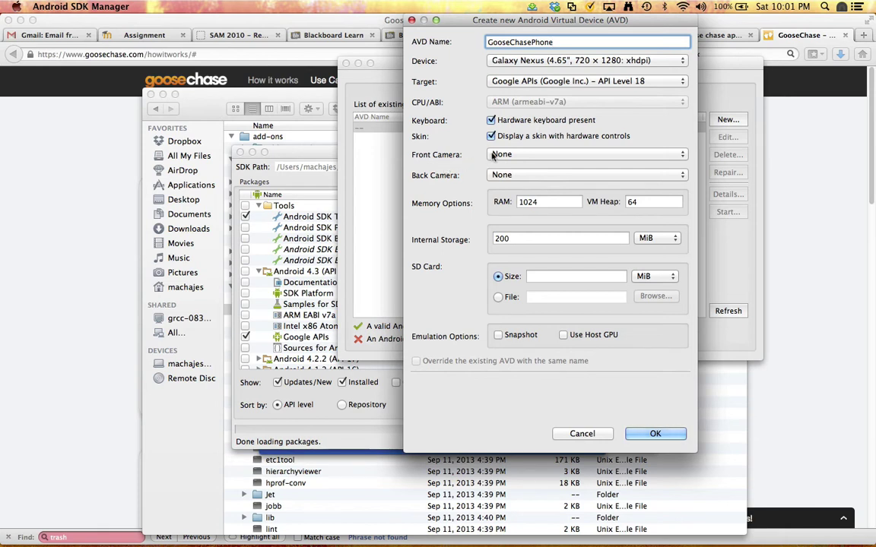
pyautogui.click(496, 154)
pyautogui.click(511, 177)
pyautogui.click(549, 277)
pyautogui.write('100')
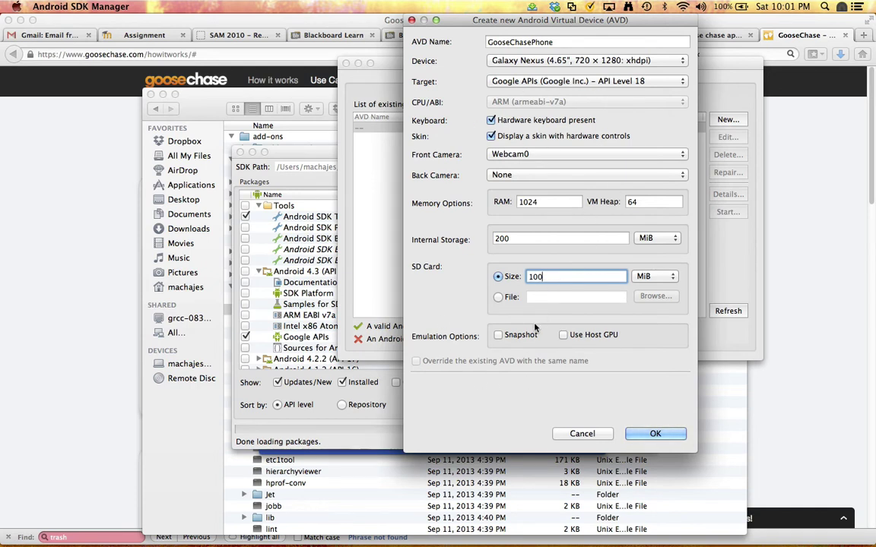
# Step: Save the GooseChasePhone AVD, select it in the widened list, and open its launch options
pyautogui.click(653, 435)
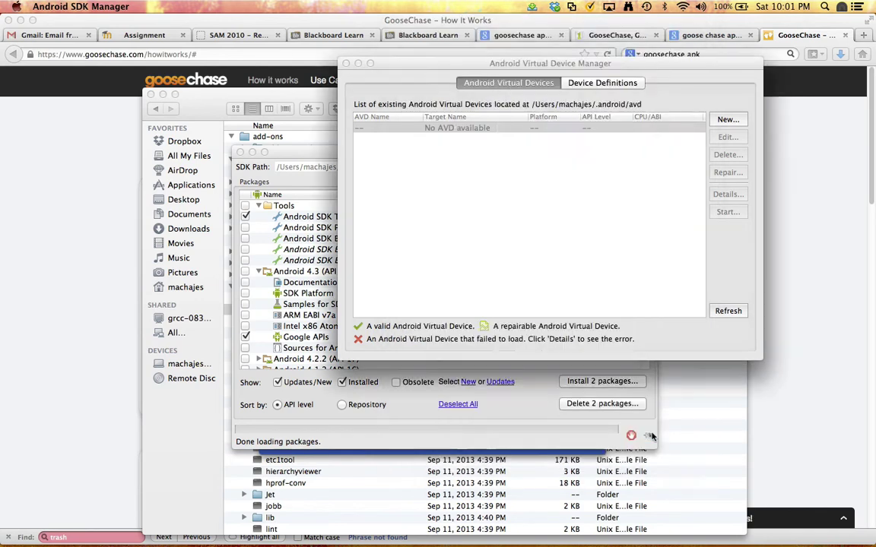
pyautogui.click(707, 328)
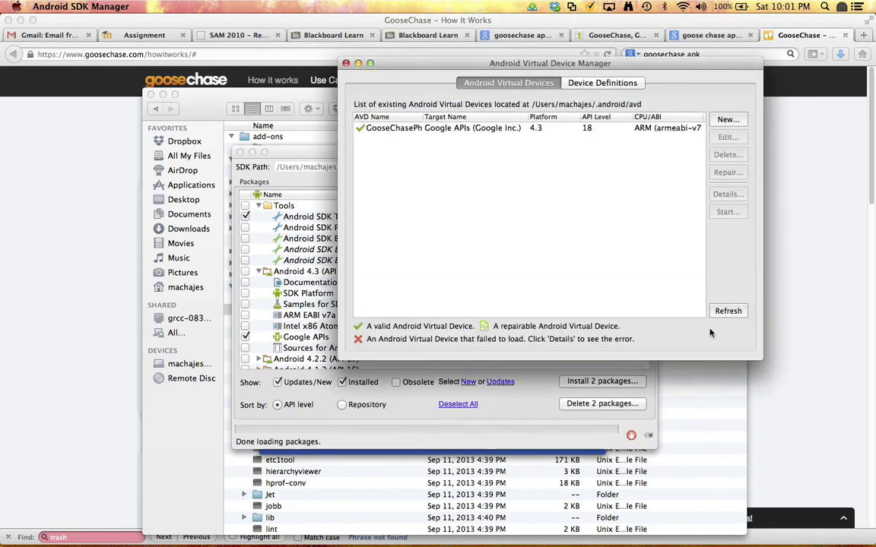
pyautogui.click(461, 129)
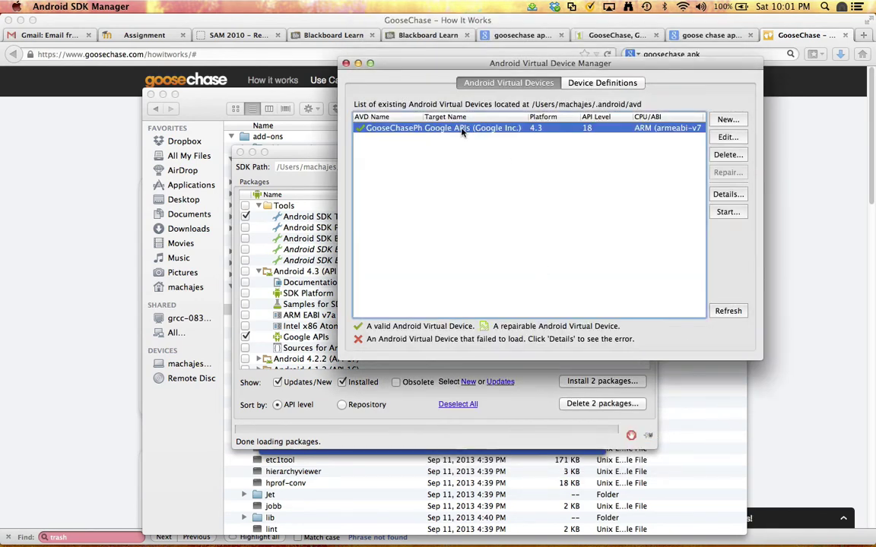
pyautogui.moveTo(421, 117); pyautogui.dragTo(493, 117)
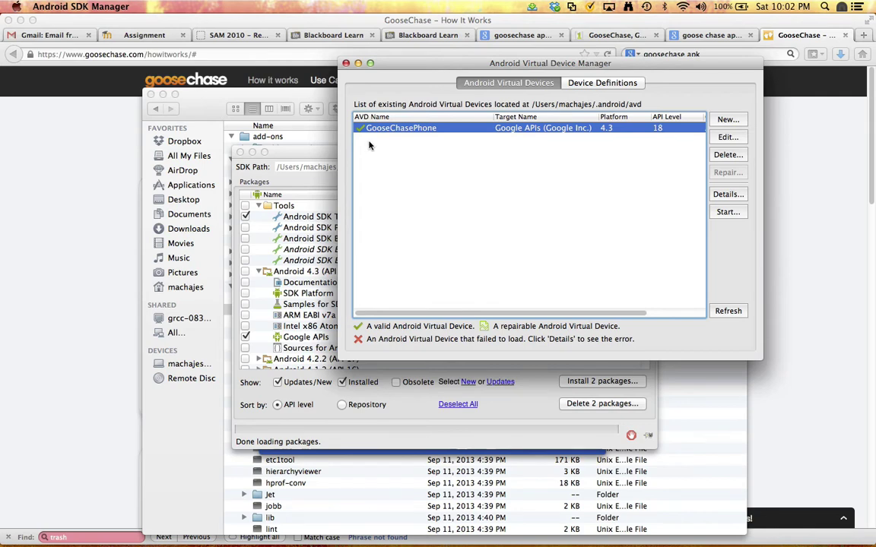
pyautogui.click(729, 214)
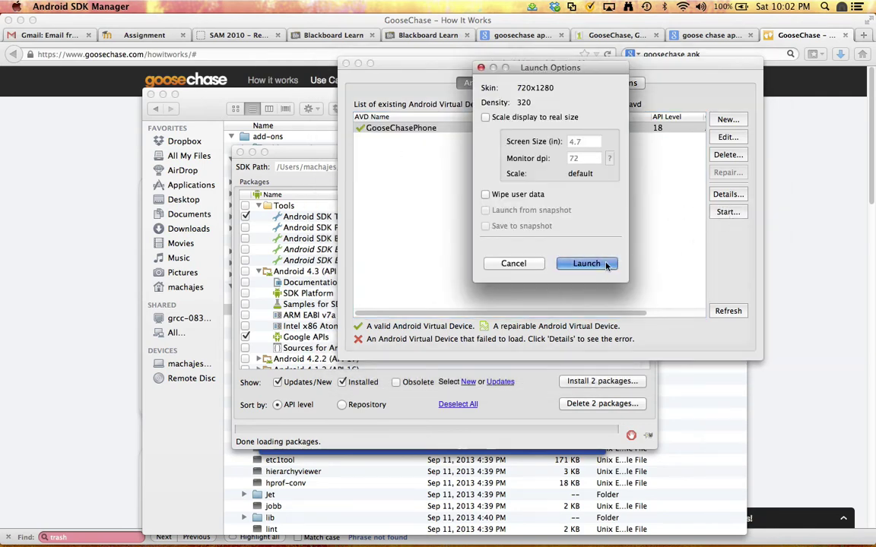
# Step: Launch the GooseChasePhone emulator and move its window aside while Android boots
pyautogui.click(586, 264)
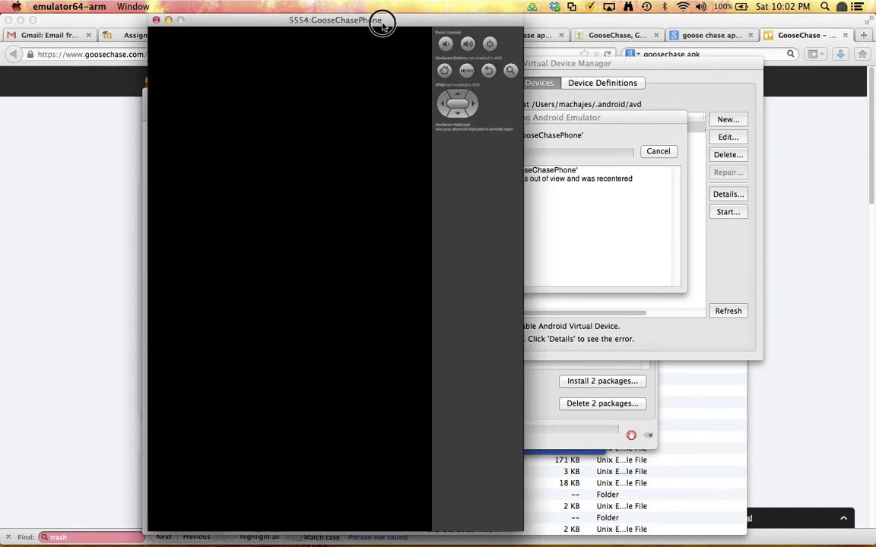
pyautogui.moveTo(382, 24); pyautogui.dragTo(537, 10)
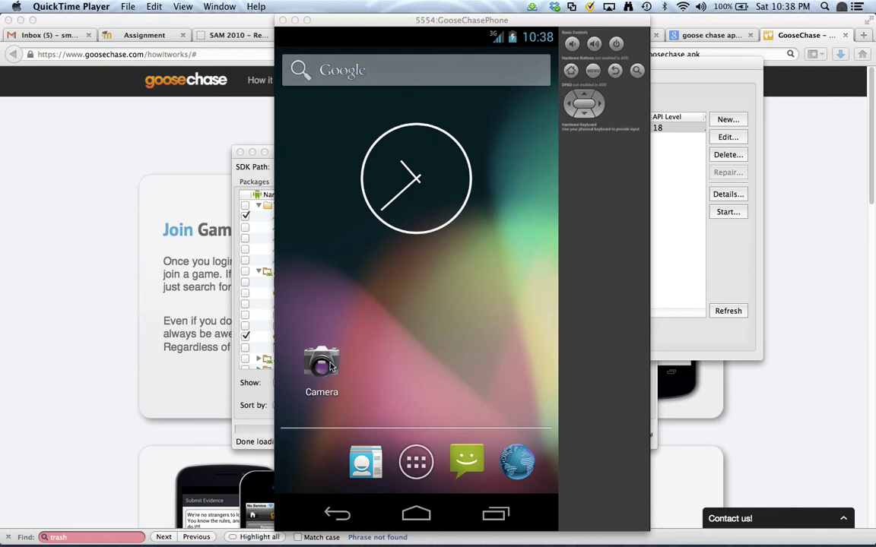
# Step: Open the phone's browser on Google, decline location sharing unremembered, and select the address bar
pyautogui.click(521, 472)
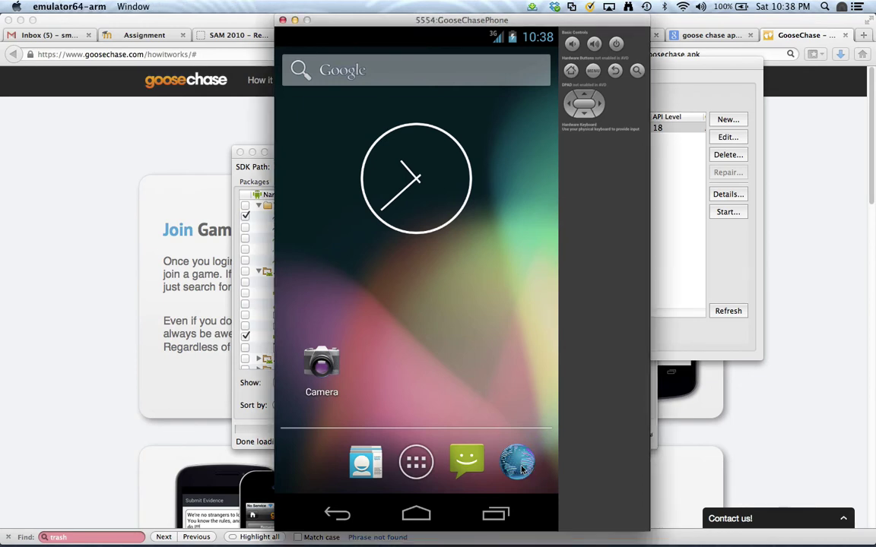
pyautogui.click(522, 471)
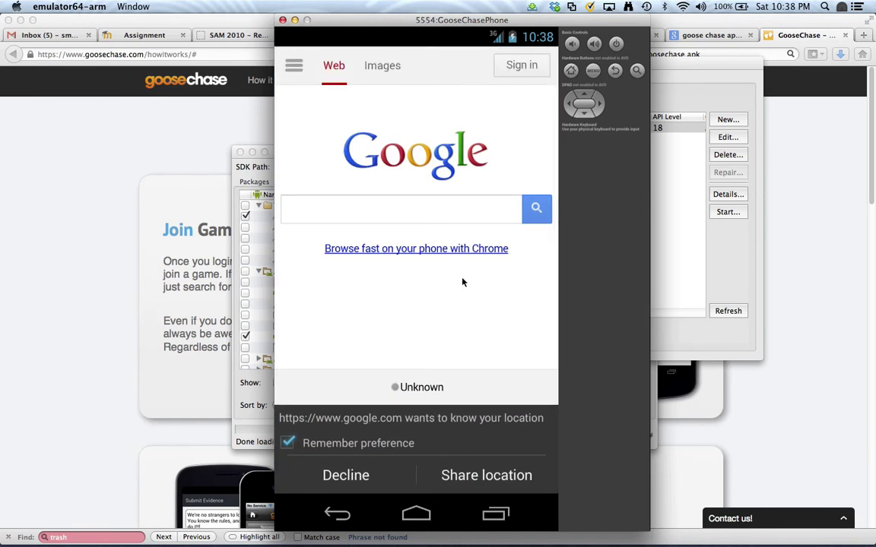
pyautogui.click(289, 444)
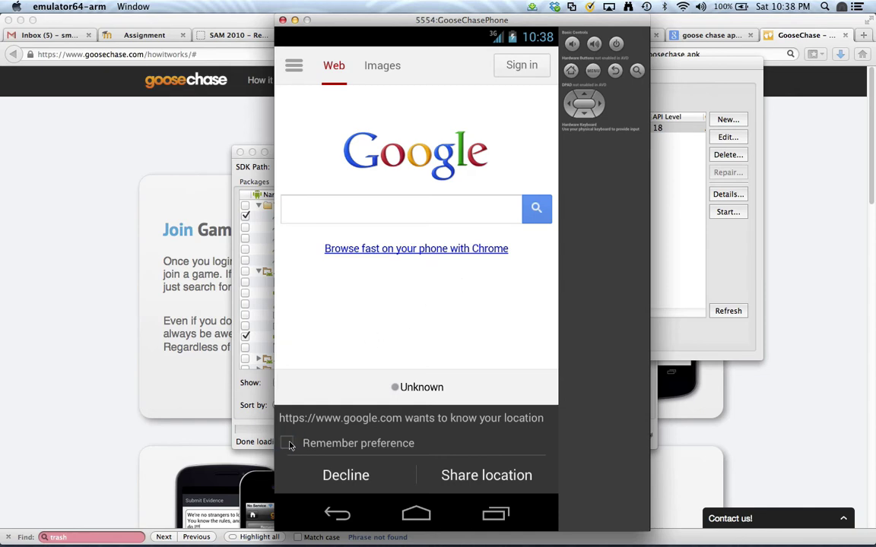
pyautogui.click(320, 473)
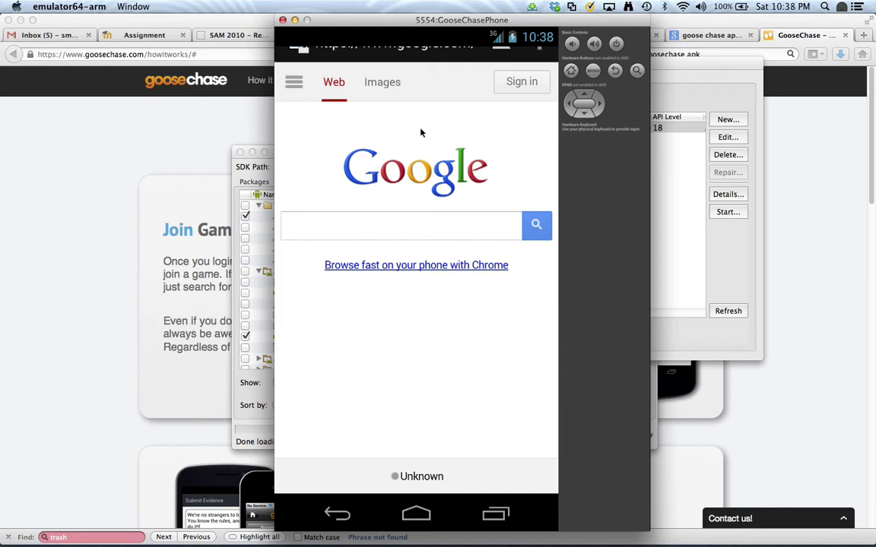
pyautogui.click(427, 57)
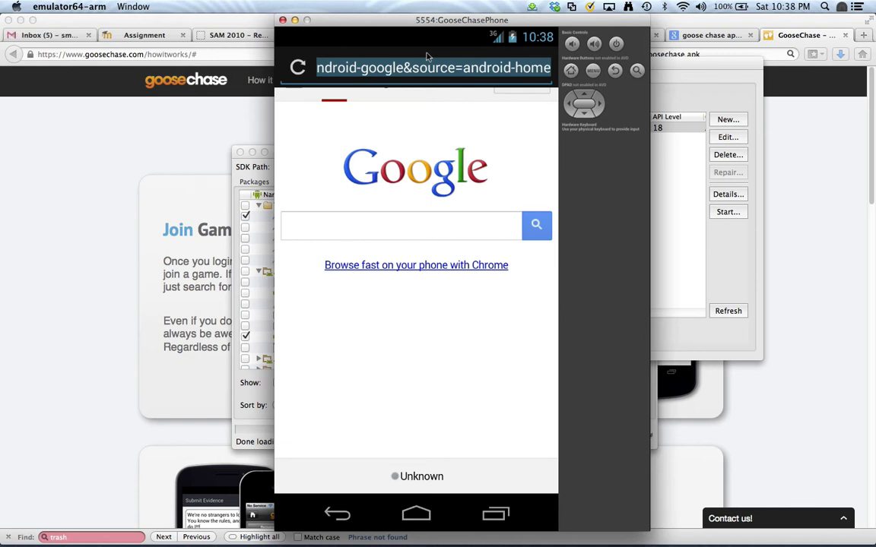
# Step: Go to dataii.com/CIS150/app.apk in the phone browser to download the app file
pyautogui.write('dataii.com')
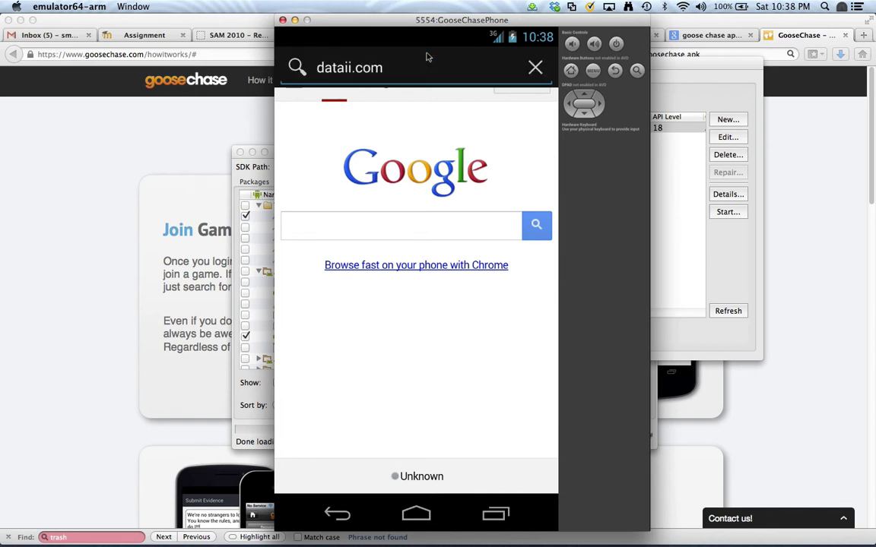
pyautogui.write('/CIS150/app.apk')
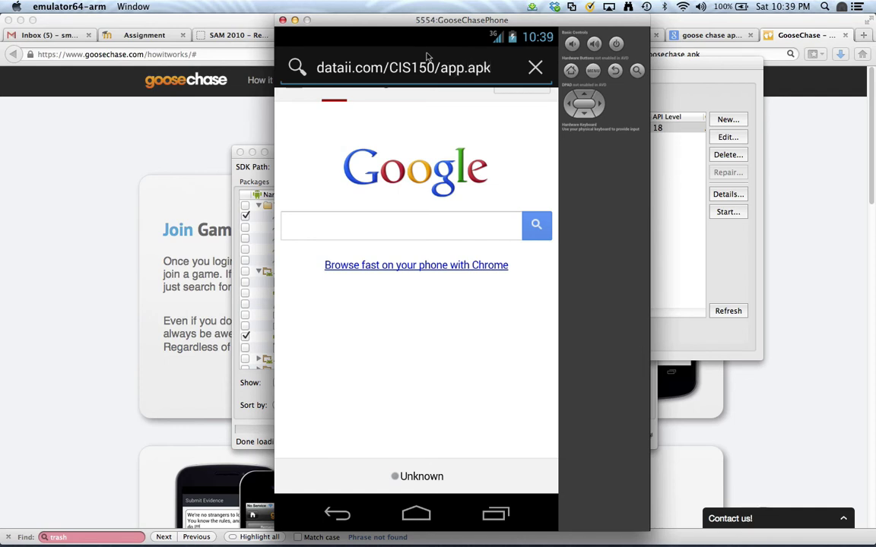
pyautogui.press('Return')
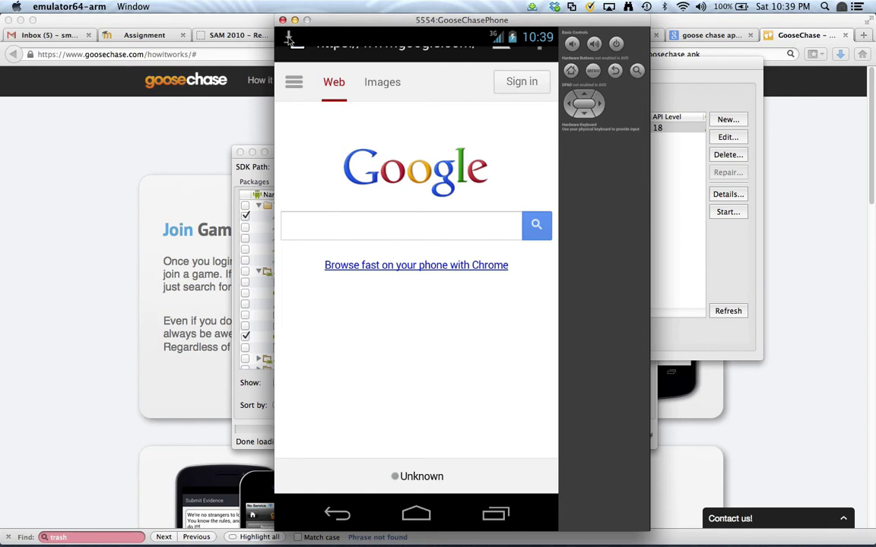
# Step: Open the downloaded app-1.apk from its Download complete notification in the shade
pyautogui.moveTo(289, 40); pyautogui.dragTo(294, 101)
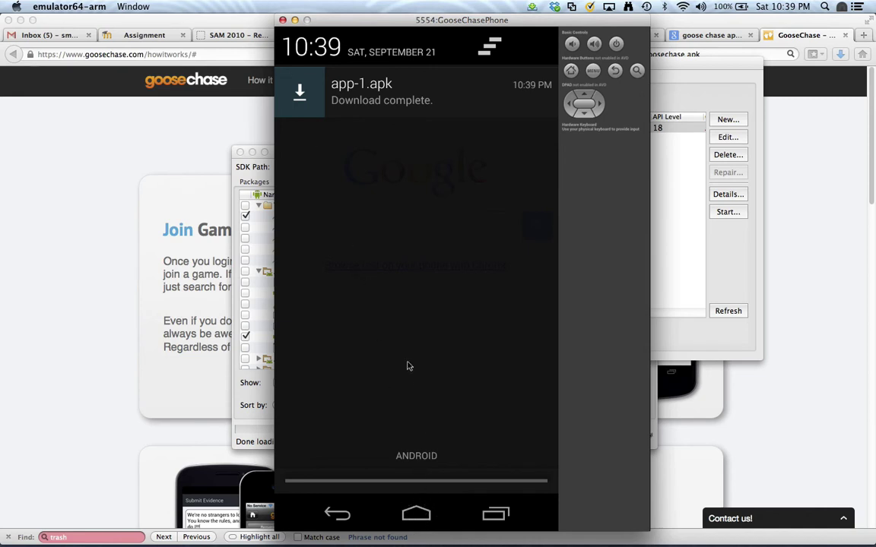
pyautogui.click(367, 93)
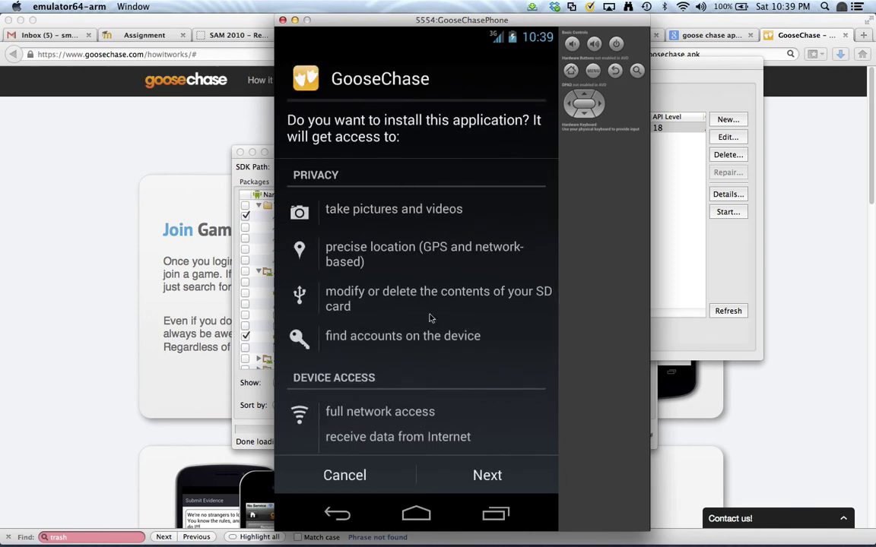
# Step: Review the permissions, install GooseChase, and launch it once installed
pyautogui.click(487, 477)
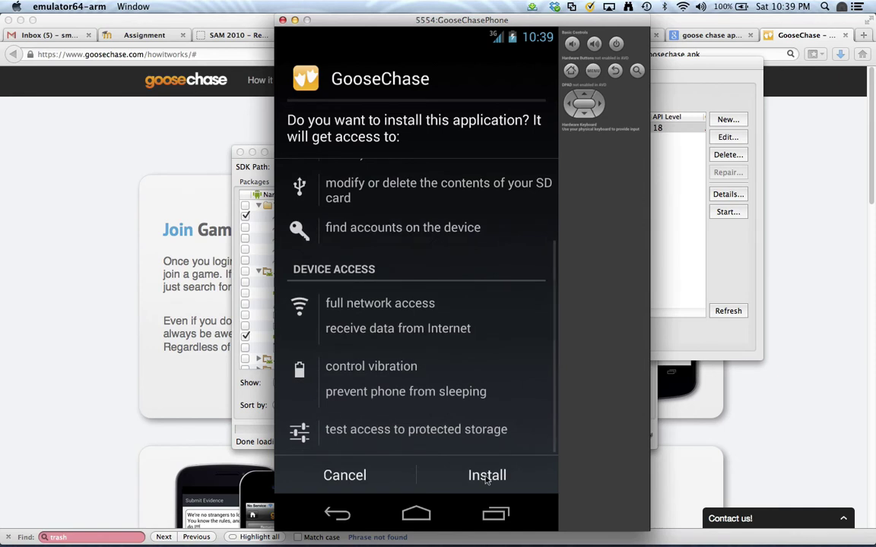
pyautogui.click(486, 477)
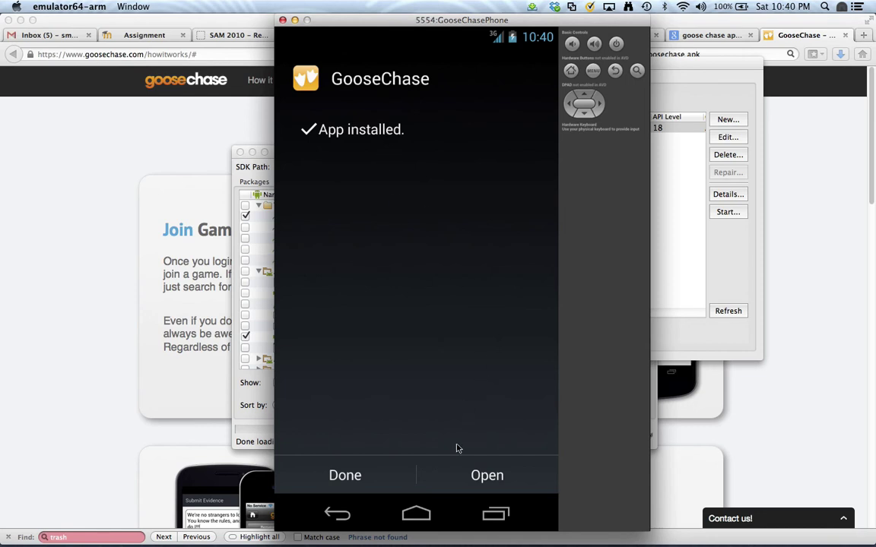
pyautogui.click(489, 475)
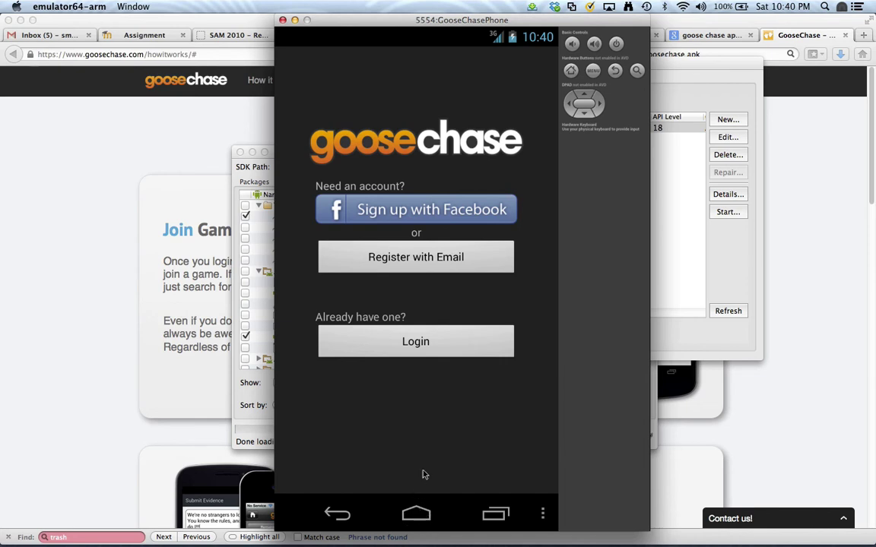
# Step: Log in to GooseChase with the account's username and password
pyautogui.click(446, 352)
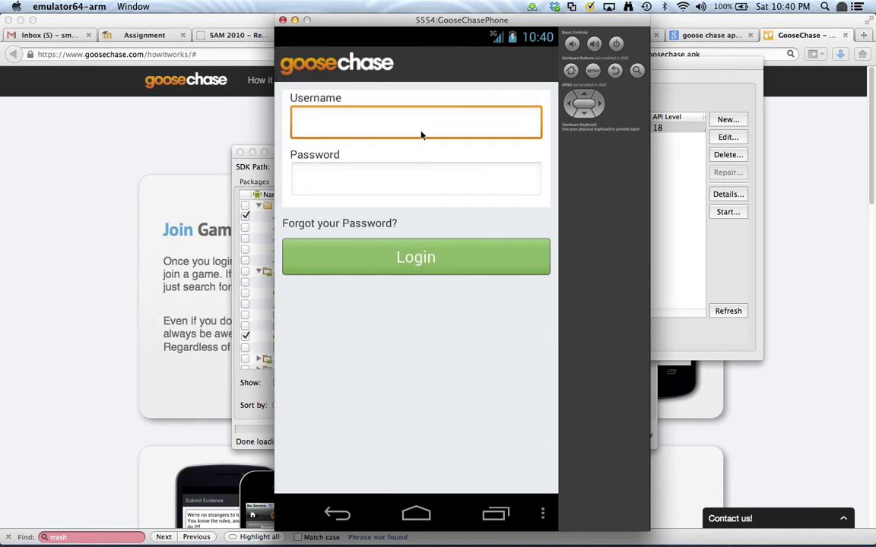
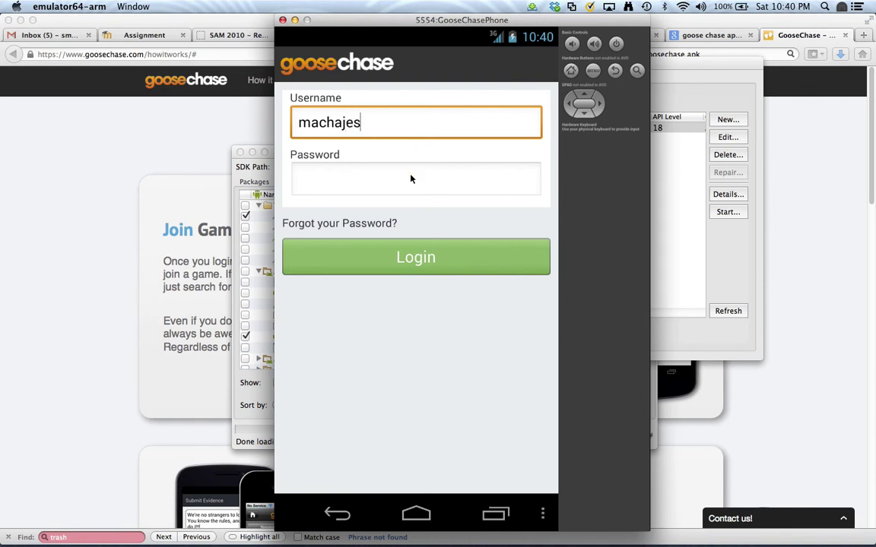
pyautogui.click(410, 179)
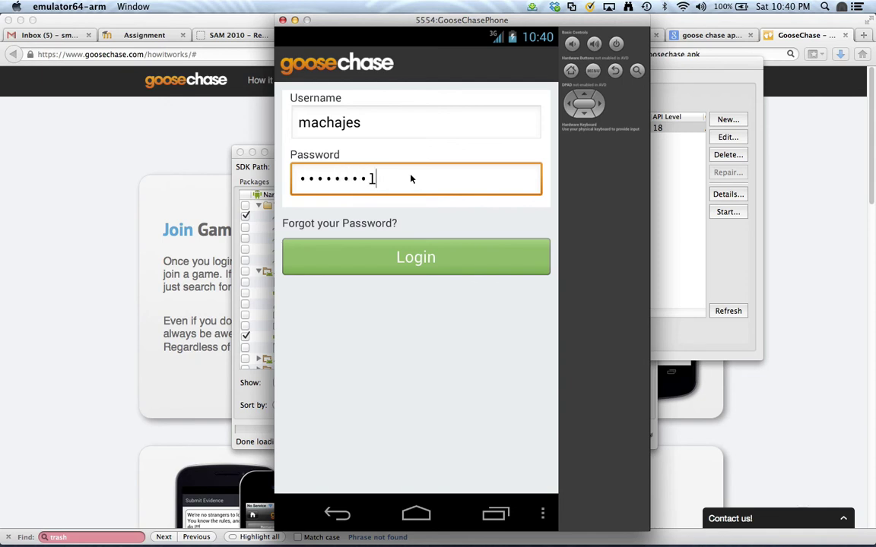
pyautogui.click(387, 259)
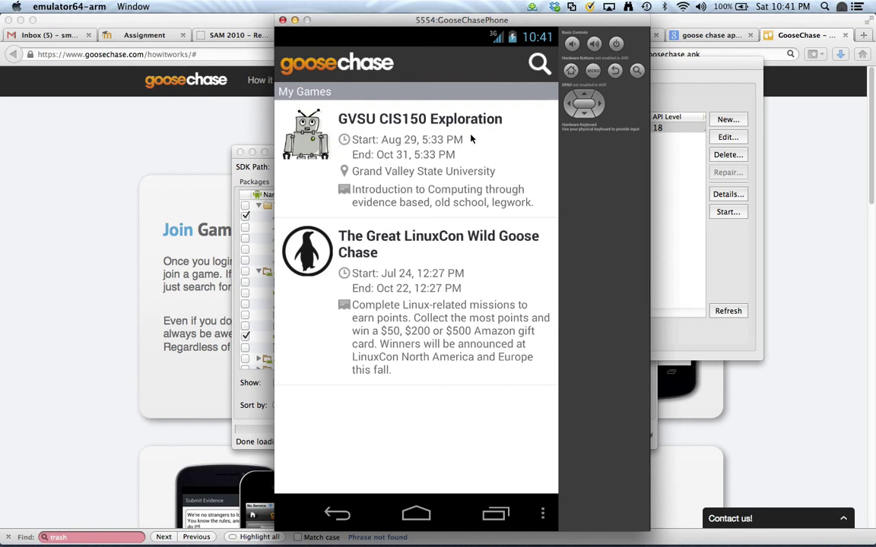
# Step: Open the Apples forever! mission in GVSU CIS150 Exploration and start Snap Evidence
pyautogui.click(435, 154)
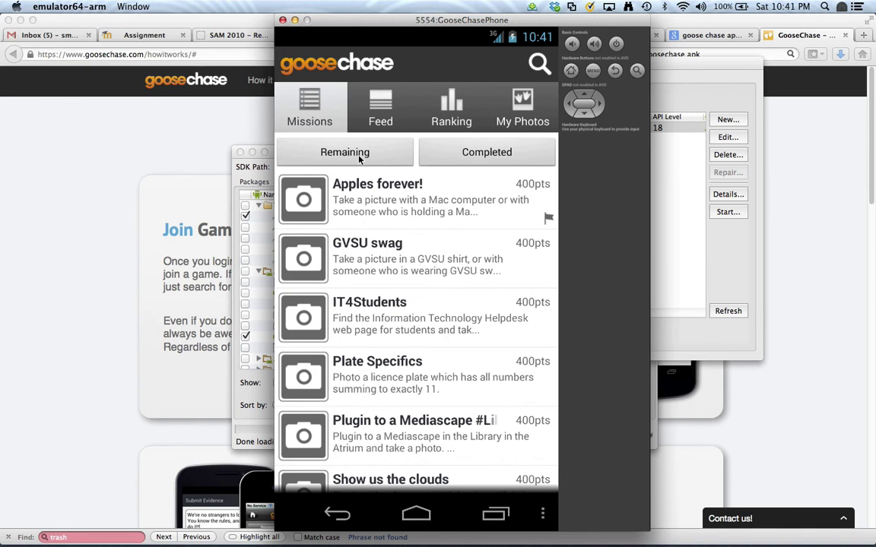
pyautogui.click(390, 202)
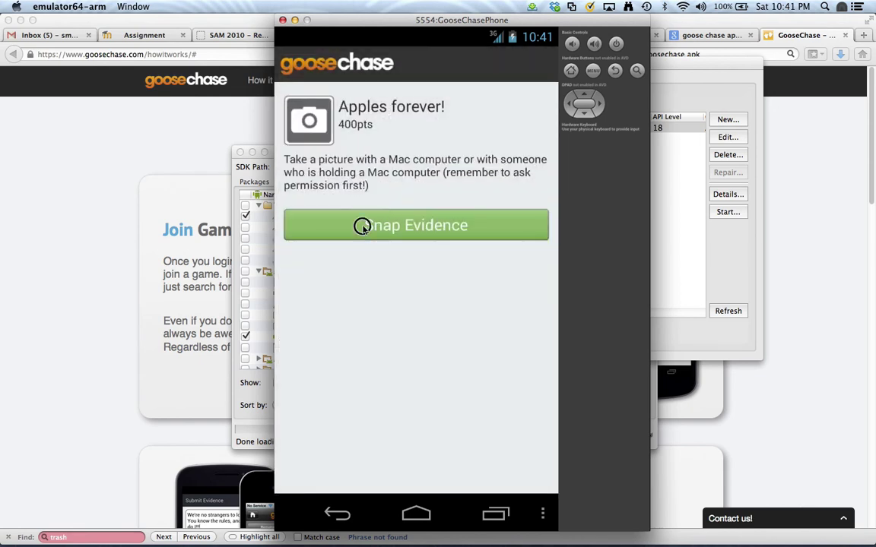
pyautogui.click(363, 230)
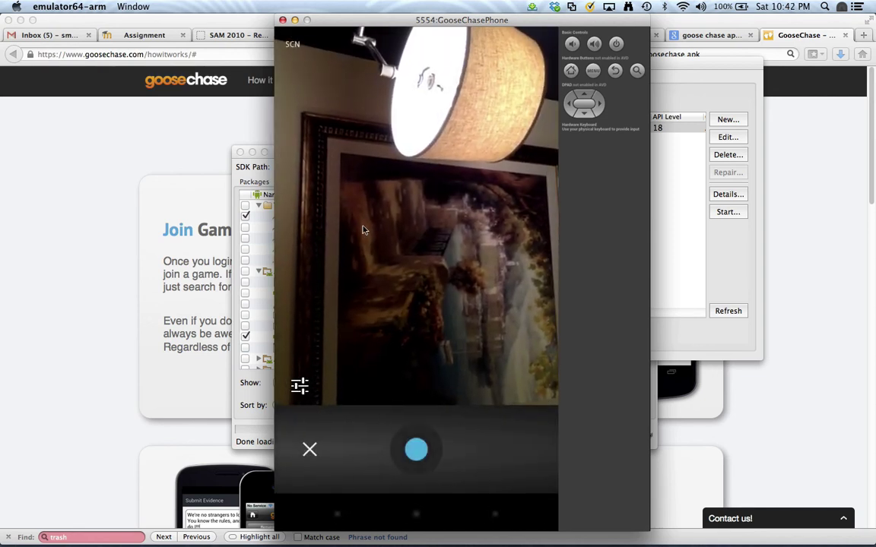
# Step: Capture a photo, accept it, and submit it as Apples forever! evidence
pyautogui.click(420, 449)
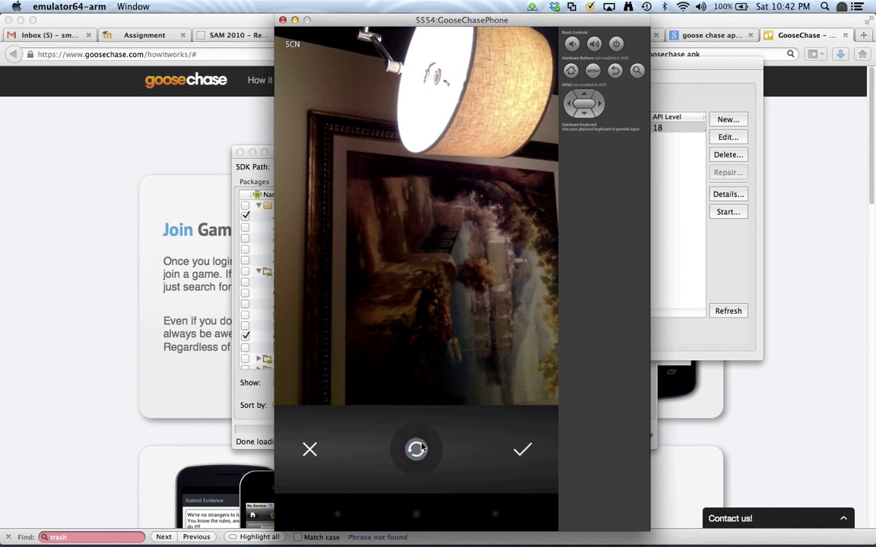
pyautogui.click(524, 451)
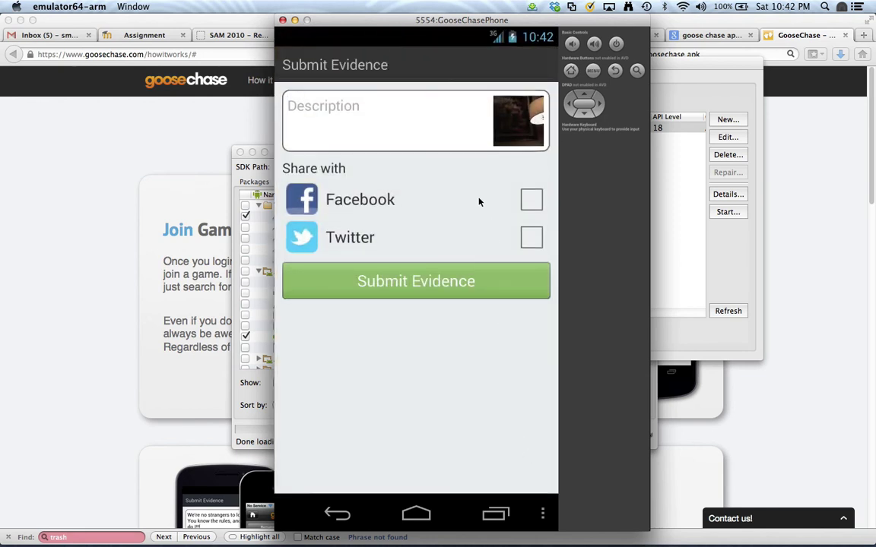
pyautogui.click(424, 287)
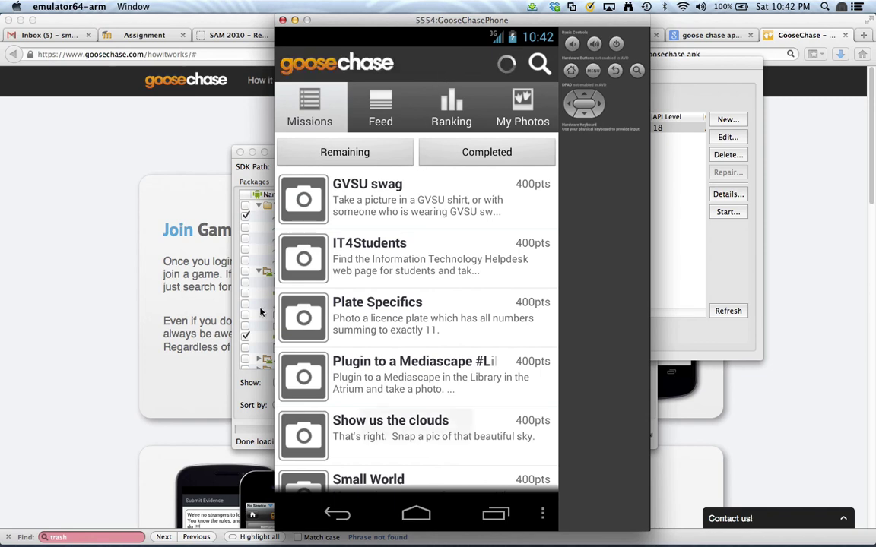
# Step: Sign in to the GooseChase website in Firefox with the account's username and password, declining password saving
pyautogui.click(85, 326)
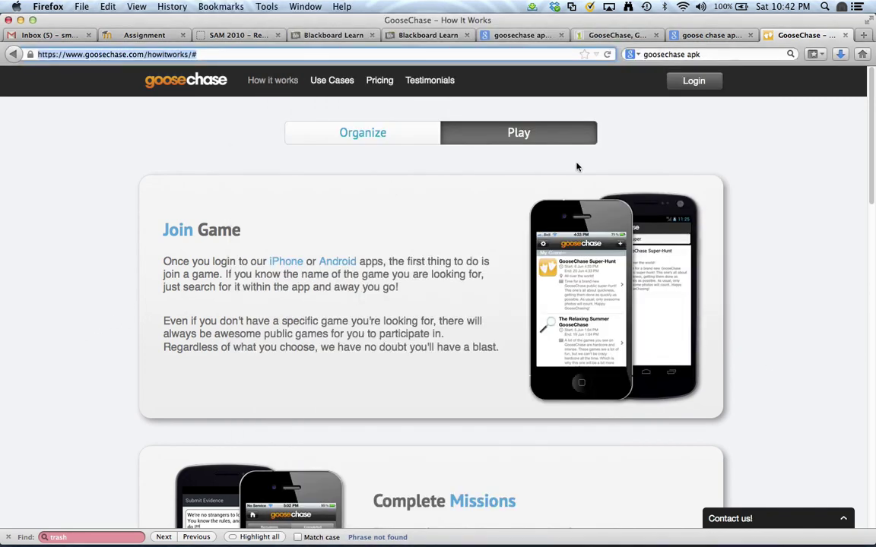
pyautogui.click(694, 82)
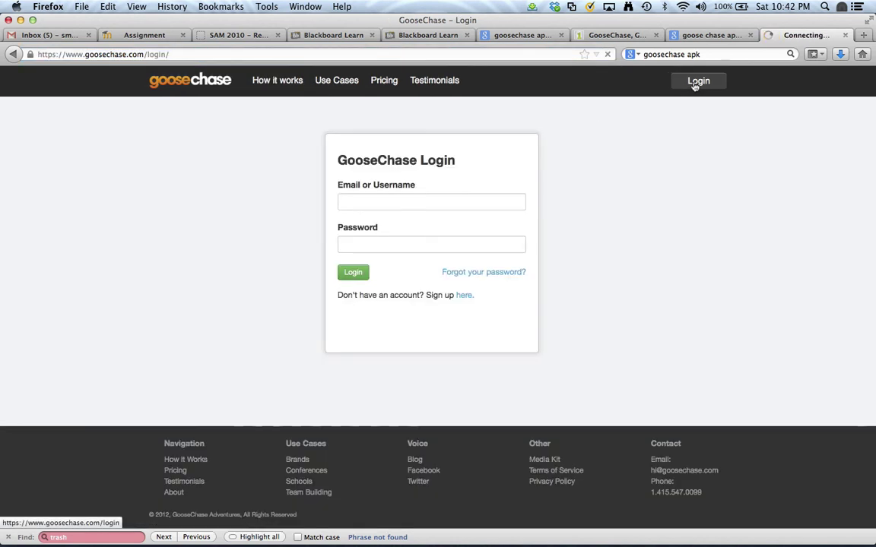
pyautogui.click(499, 206)
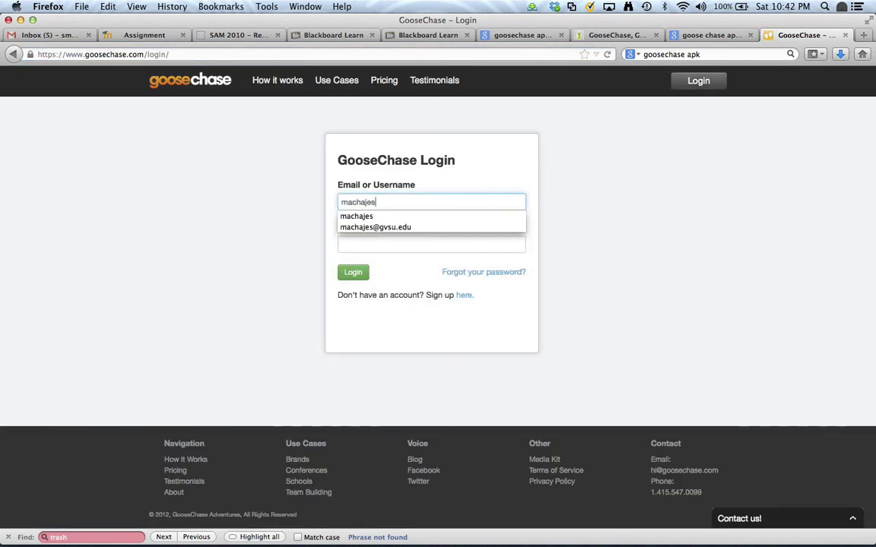
pyautogui.press('Tab')
pyautogui.write('***')
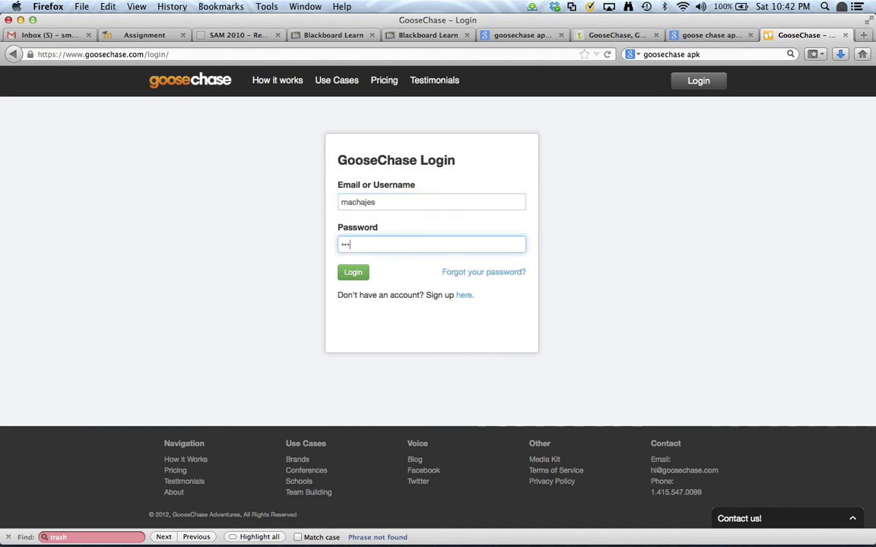
pyautogui.write('**************')
pyautogui.press('Return')
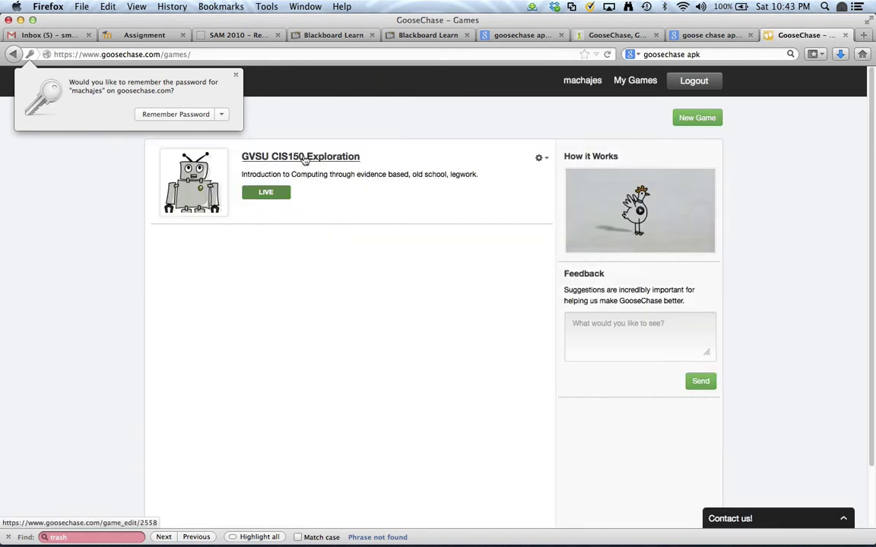
pyautogui.click(304, 158)
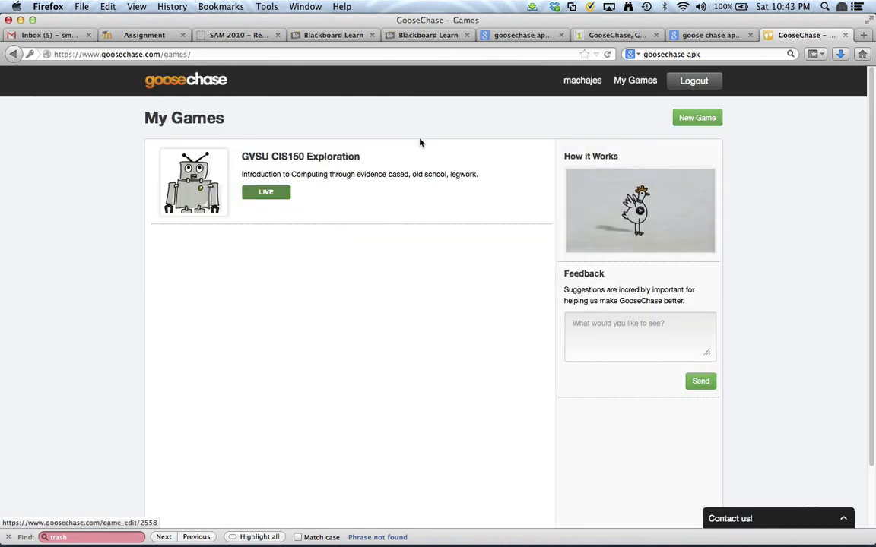
# Step: Open the GVSU CIS150 Exploration Activity Feed and scroll to the new Apples forever! photo
pyautogui.click(325, 157)
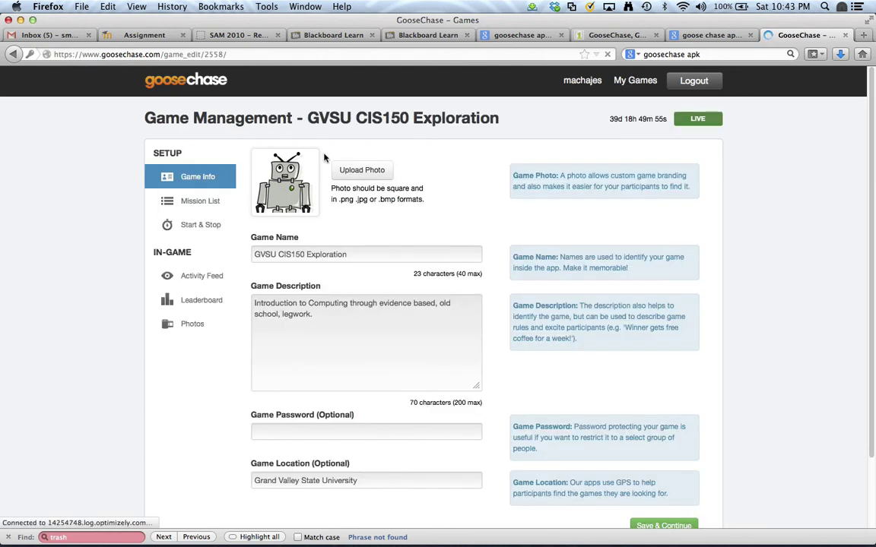
pyautogui.click(195, 275)
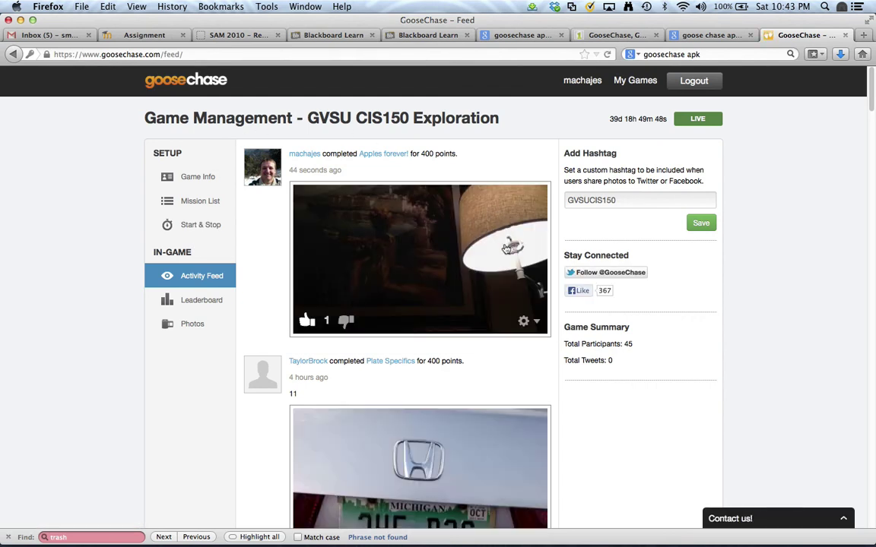
pyautogui.scroll(-1, 418, 394)
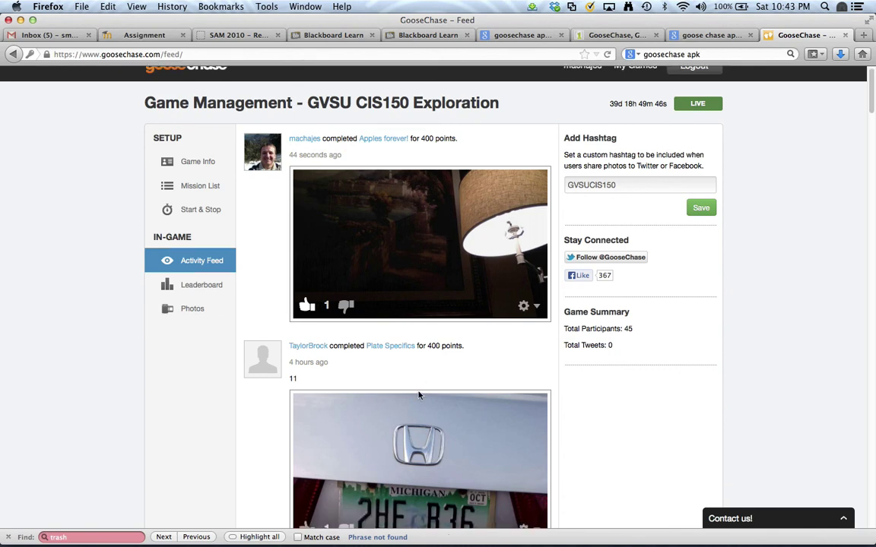
pyautogui.scroll(-10, 417, 395)
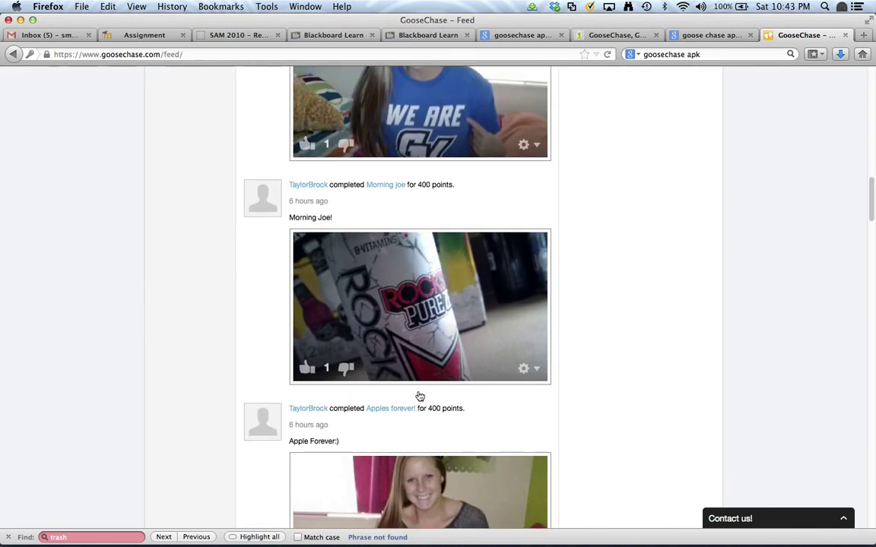
pyautogui.scroll(15, 420, 396)
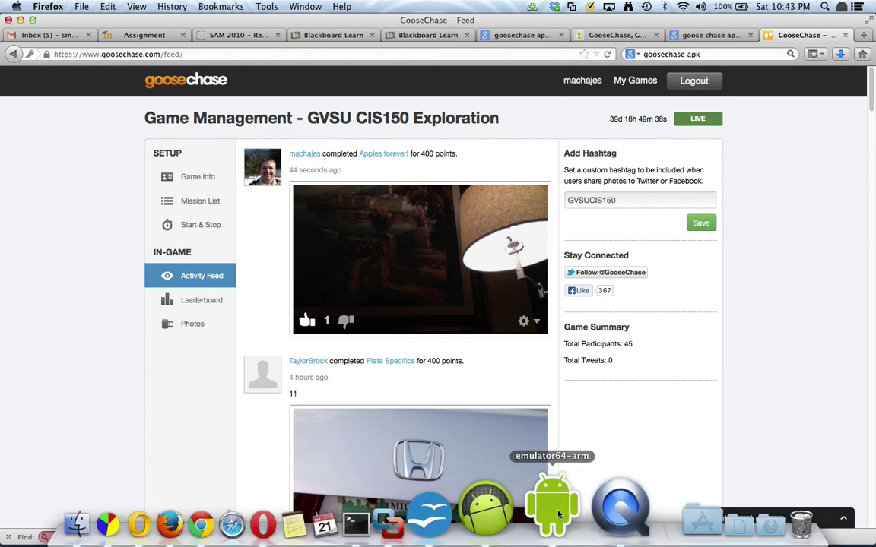
# Step: In the GooseChase app, view Ranking, check the Feed's Apples forever! entry, then return to Missions
pyautogui.click(559, 515)
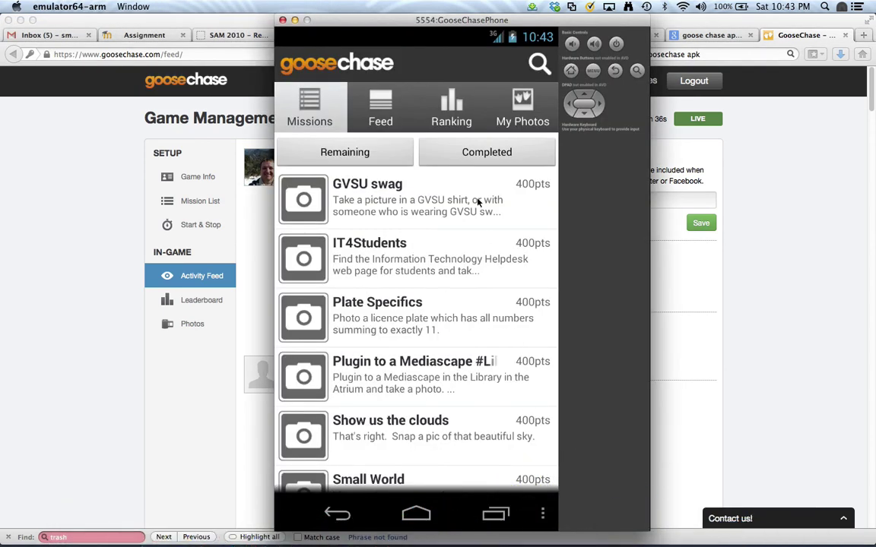
pyautogui.click(469, 124)
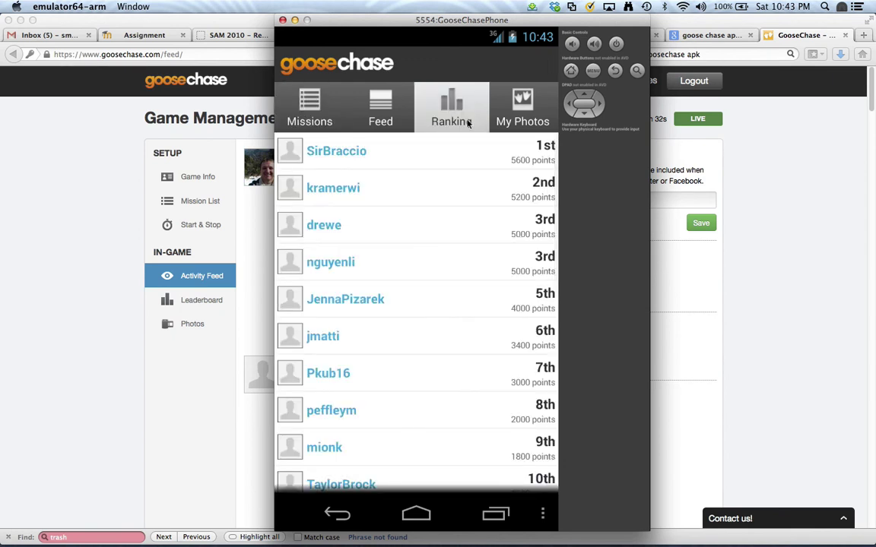
pyautogui.click(378, 110)
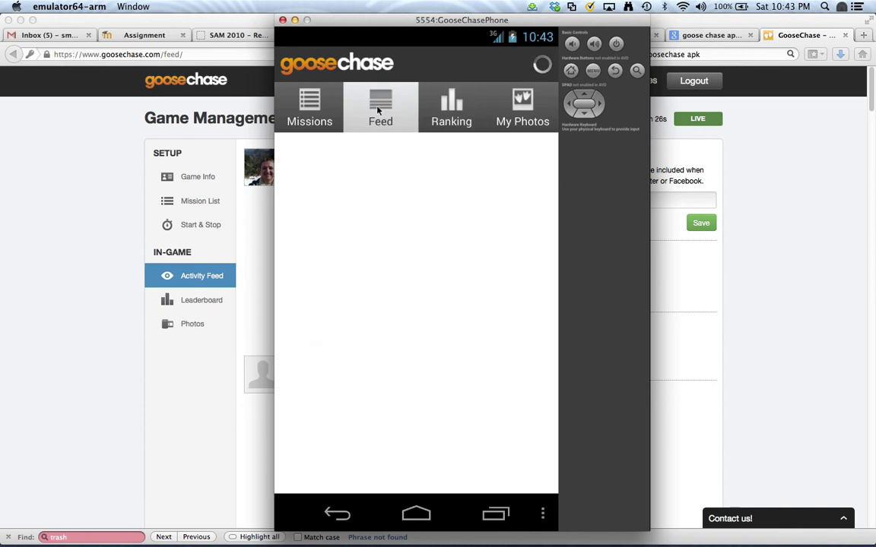
pyautogui.click(325, 108)
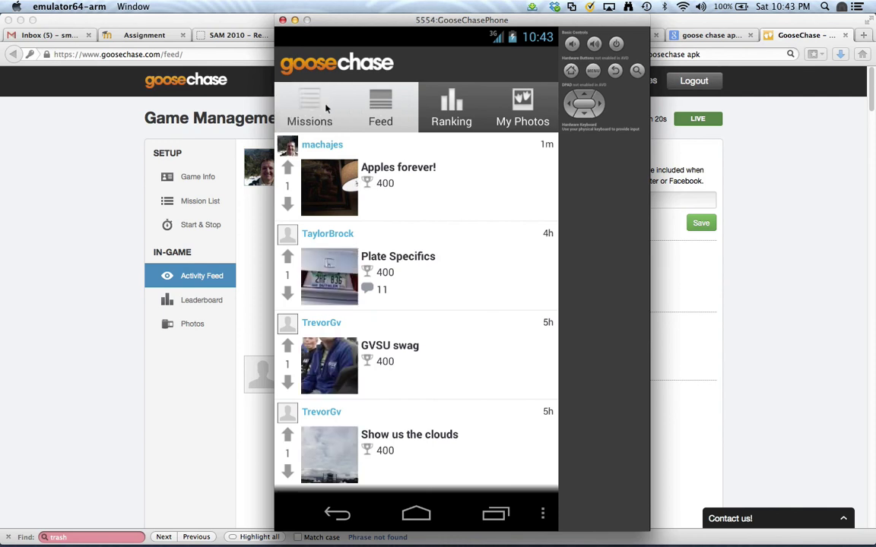